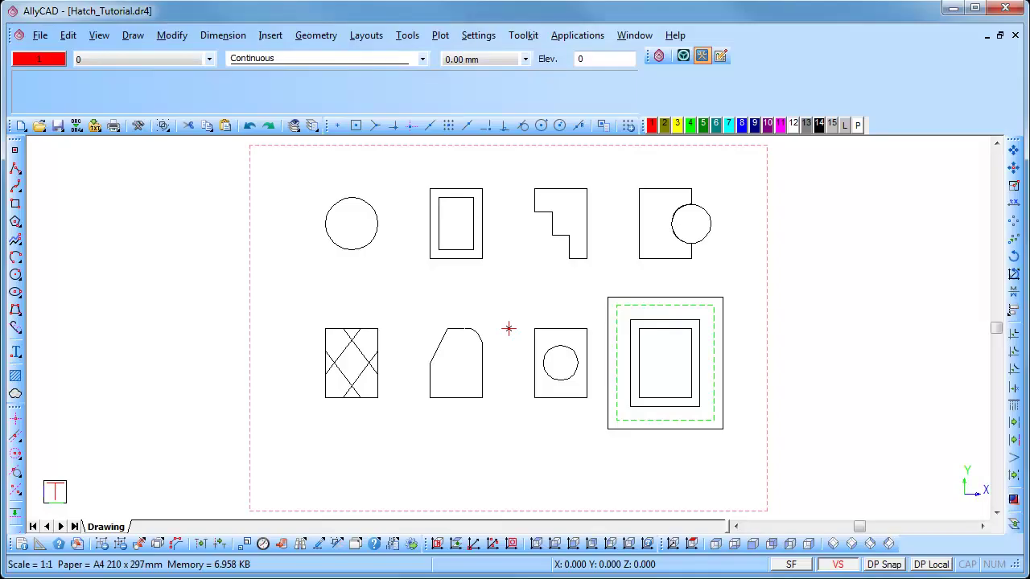
Start a hatch and choose the ANSI31 diagonal-line pattern in its settings.
left_click(135, 40)
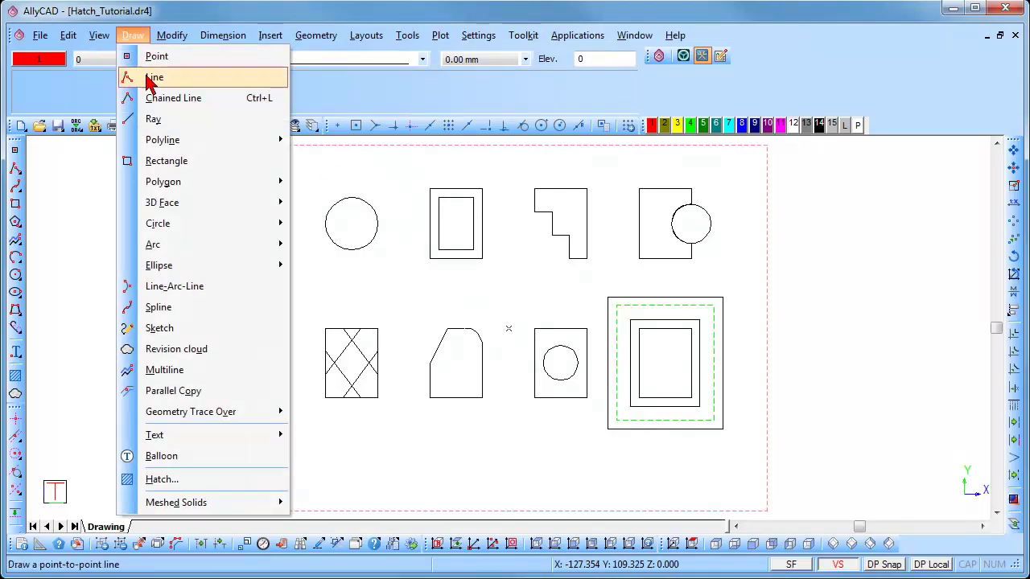
left_click(203, 481)
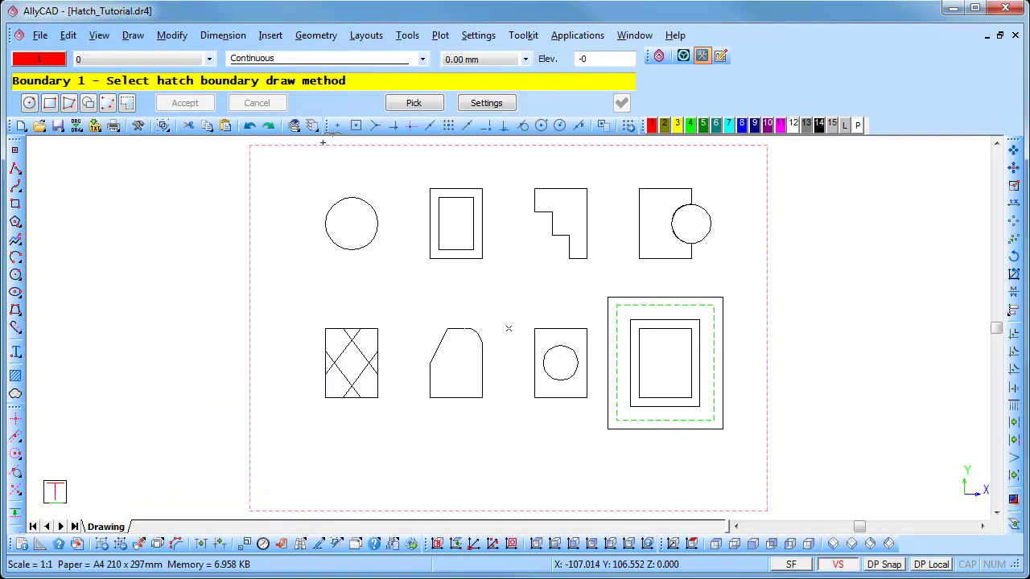
left_click(488, 110)
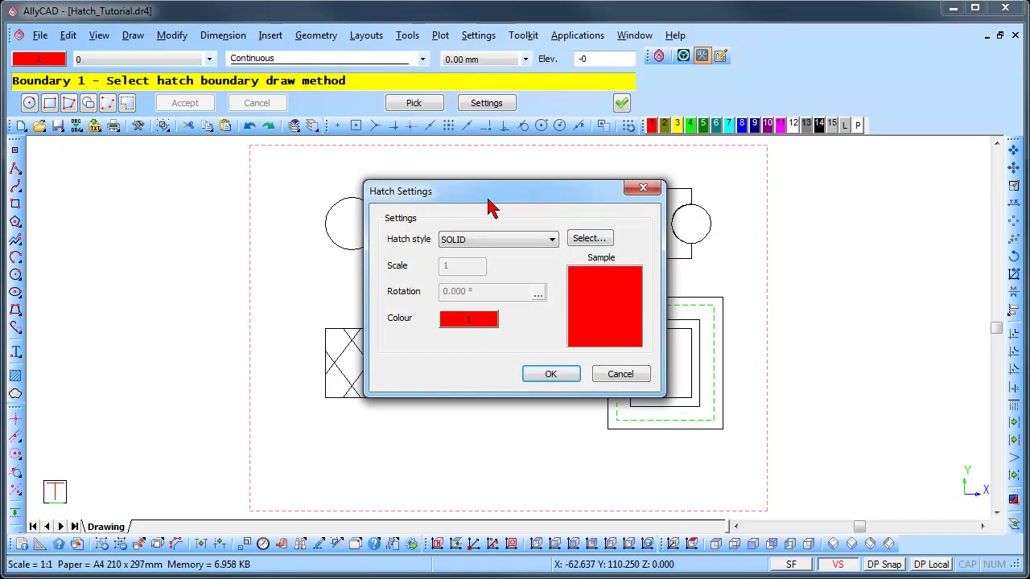
left_click(502, 239)
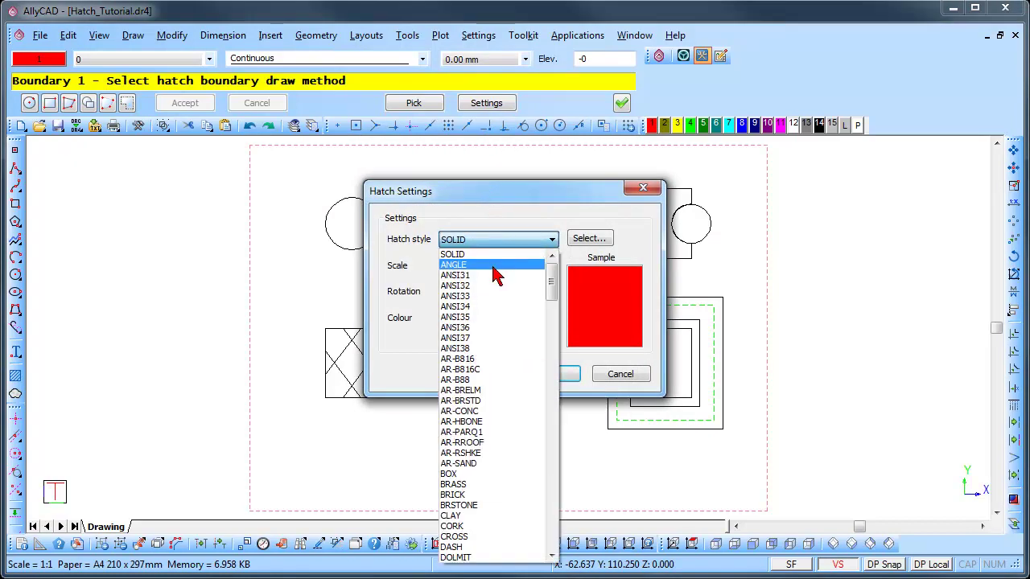
left_click(492, 276)
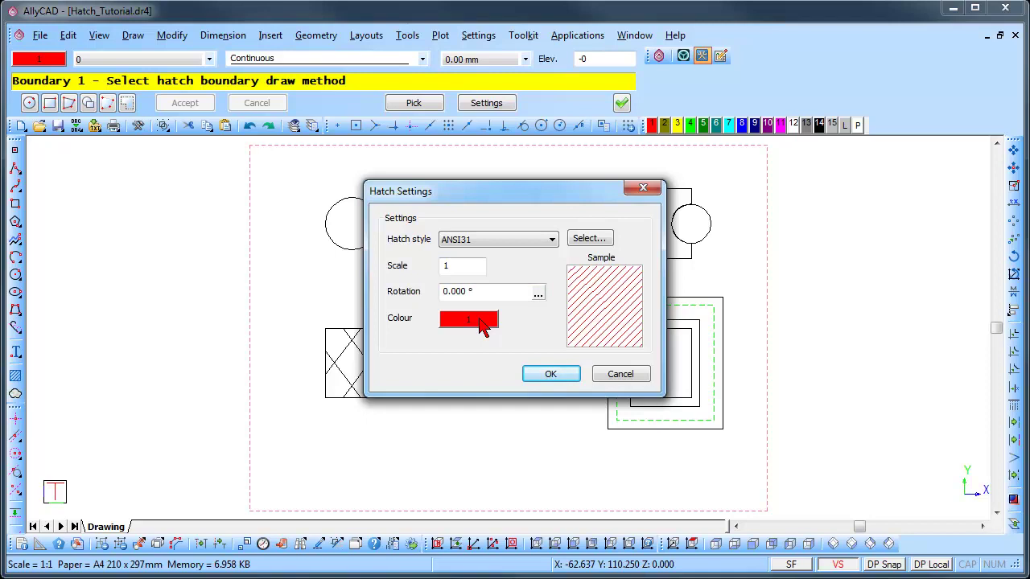
left_click(551, 374)
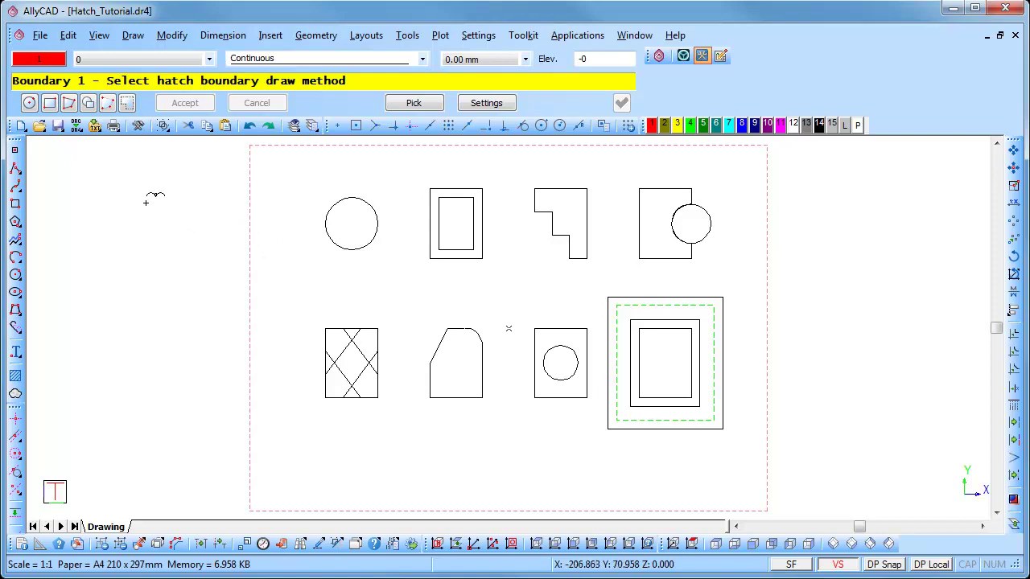
left_click(28, 105)
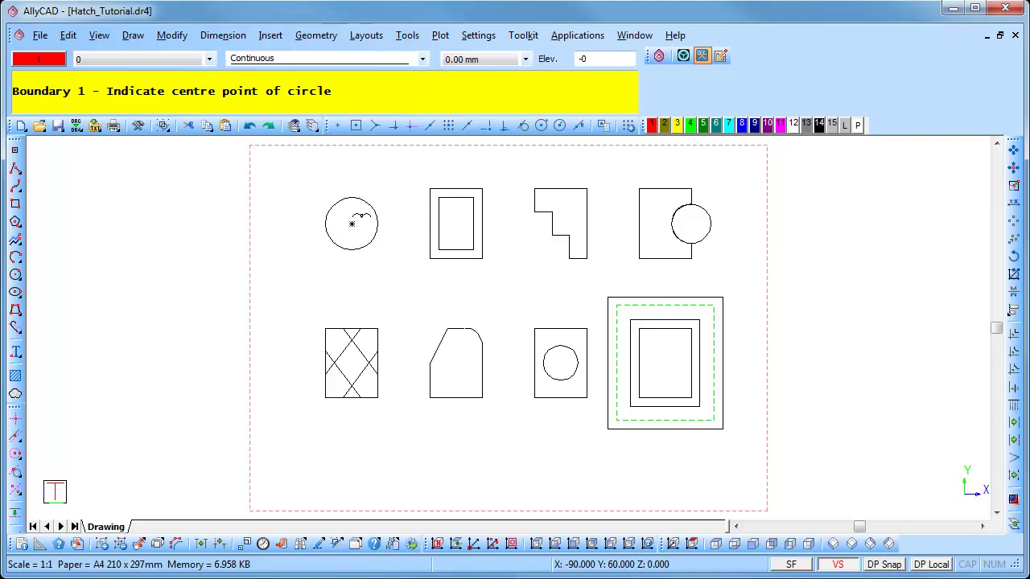
Hatch the top-left circle in red ANSI31, using its centre and edge as the circular boundary.
left_click(351, 223)
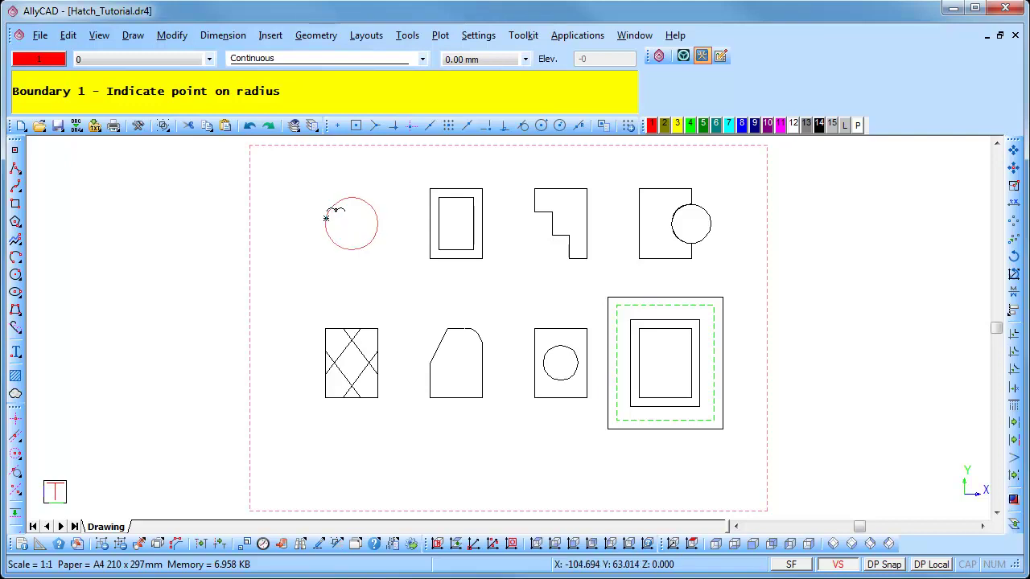
left_click(326, 217)
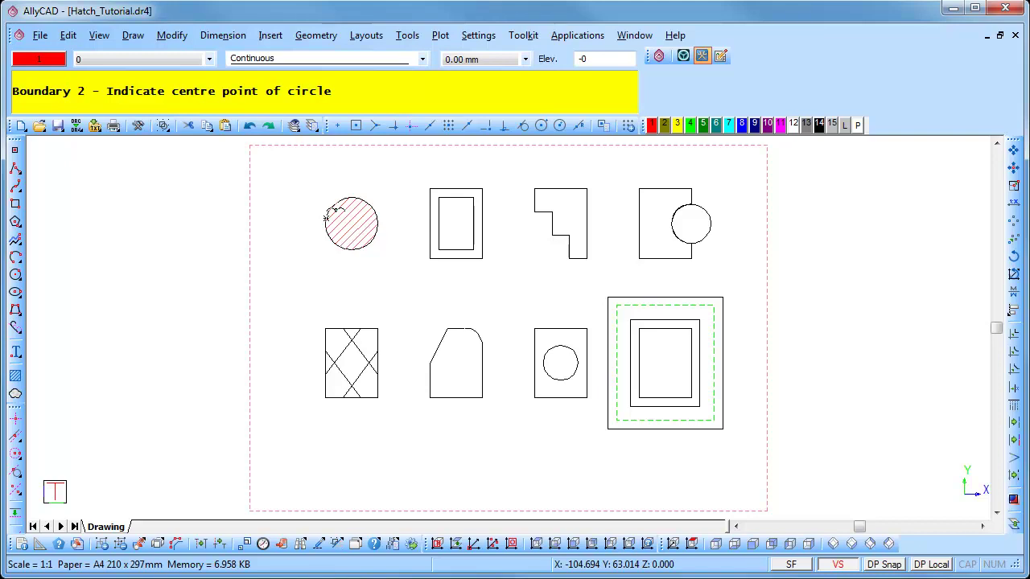
right_click(326, 219)
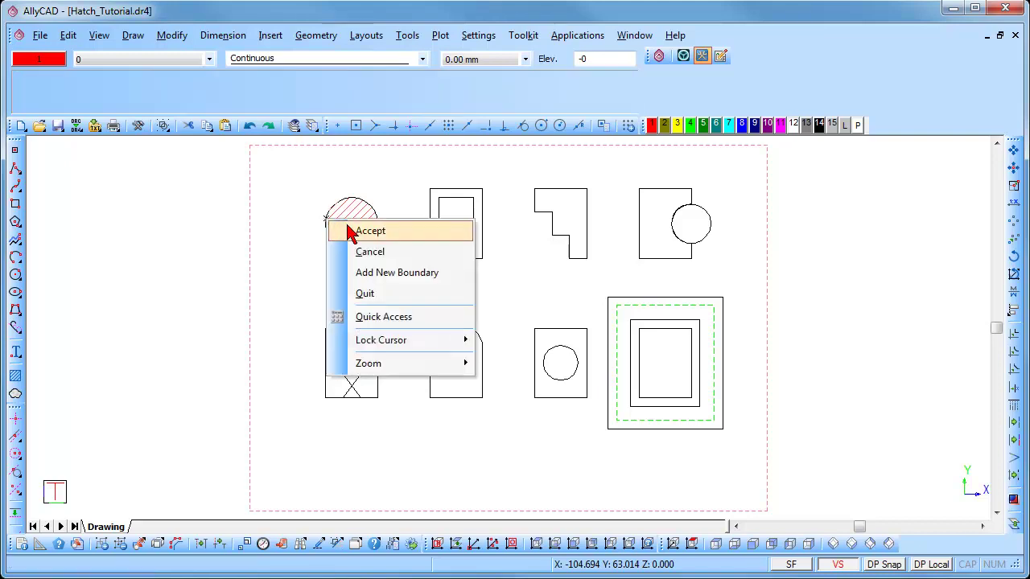
left_click(368, 231)
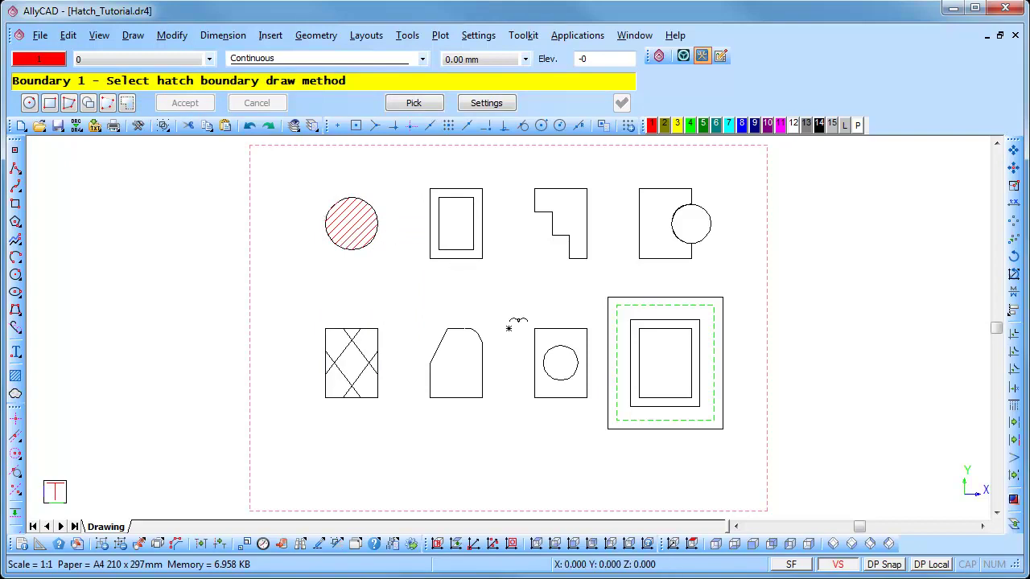
Change the hatch settings to the ANSI37 crosshatch pattern in green pen 4.
left_click(487, 103)
left_click(489, 239)
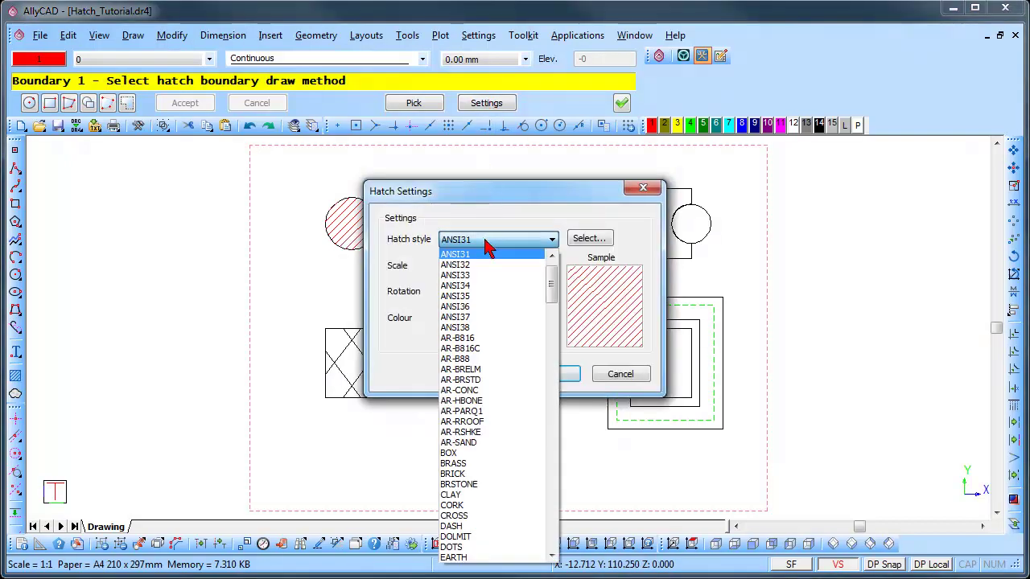
left_click(480, 322)
left_click(478, 323)
left_click(412, 175)
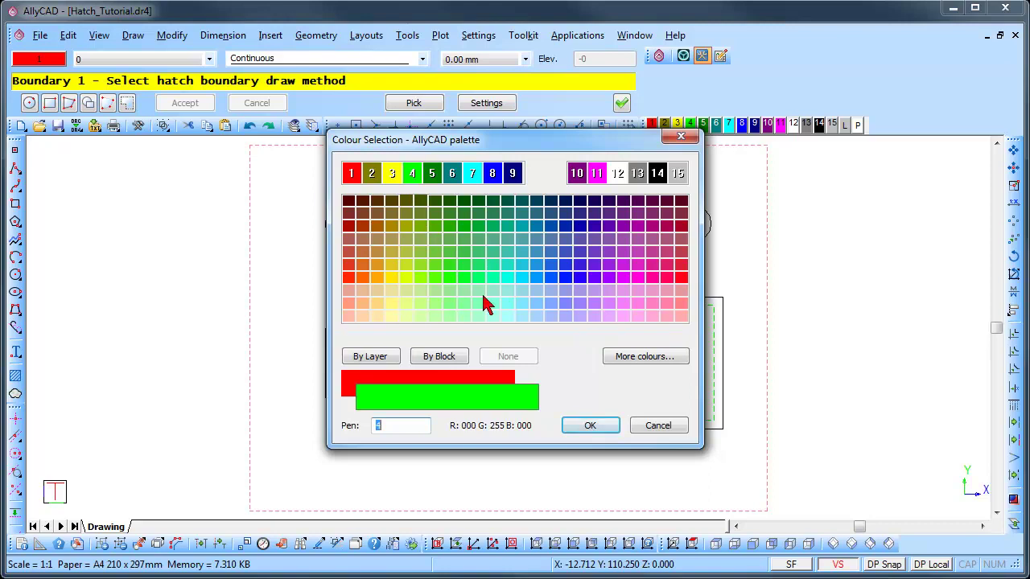
left_click(578, 427)
left_click(547, 375)
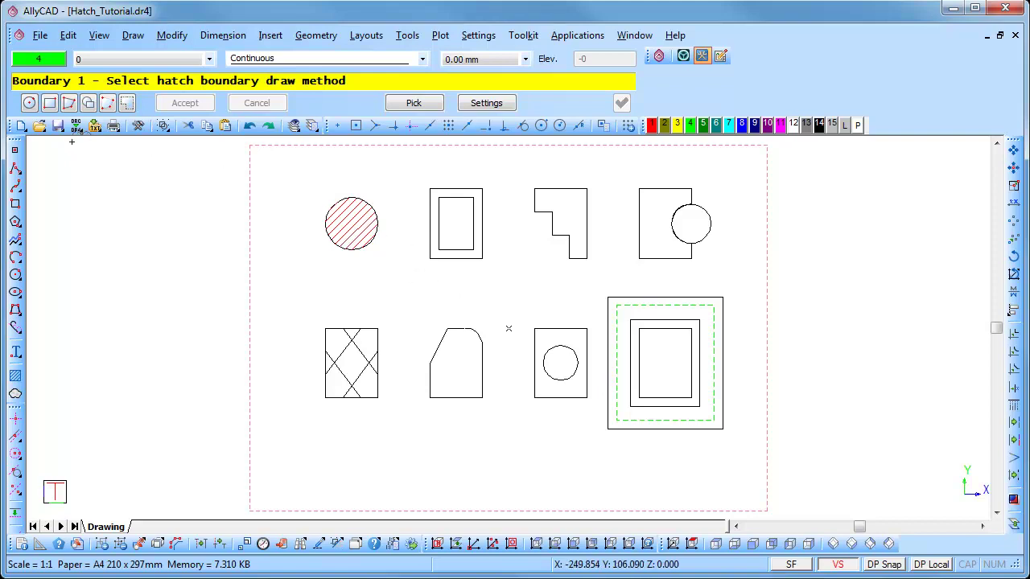
Hatch the band between the outer and inner top-row rectangles using two rectangular boundaries.
left_click(51, 105)
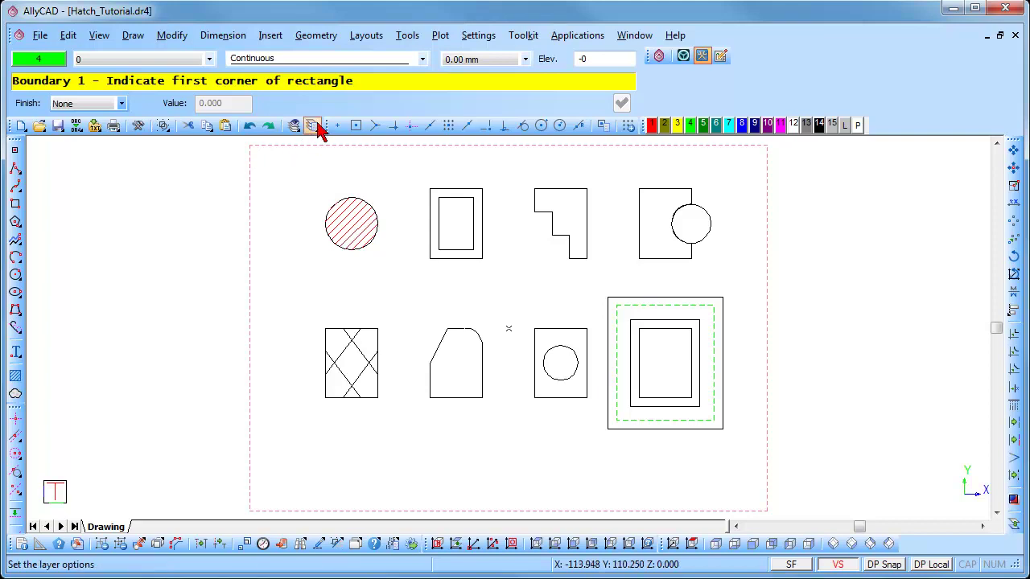
left_click(357, 129)
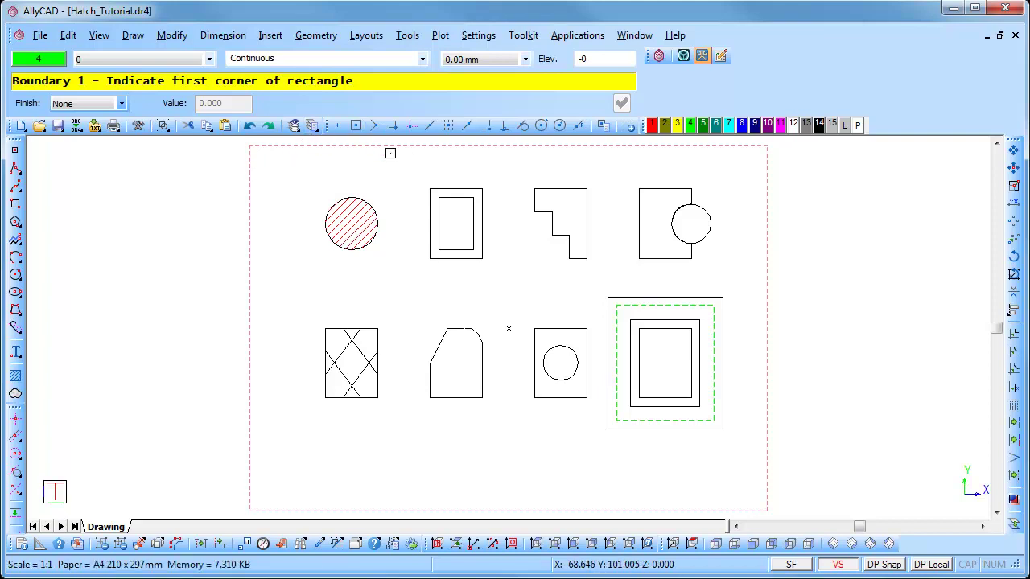
left_click(430, 188)
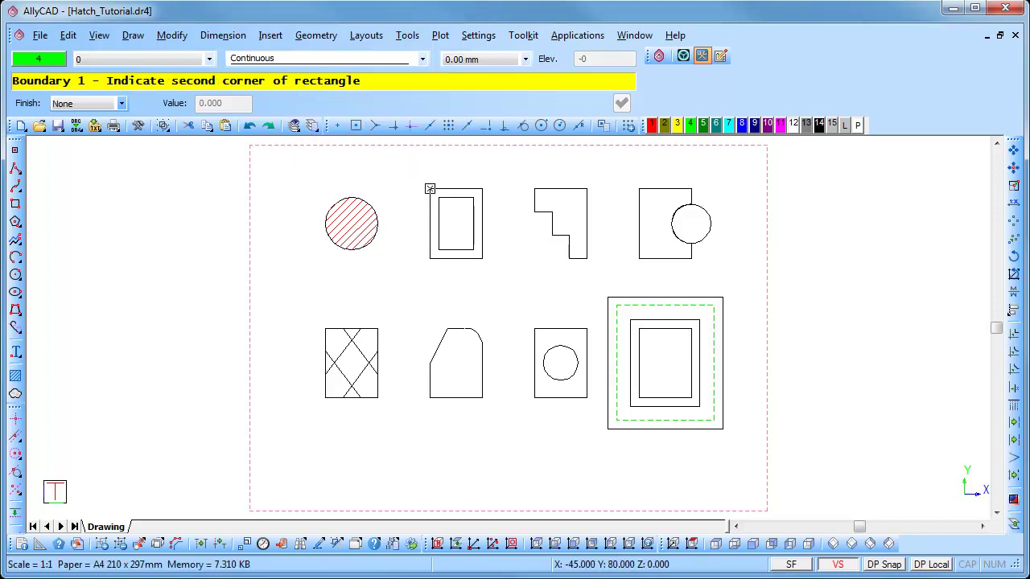
left_click(482, 258)
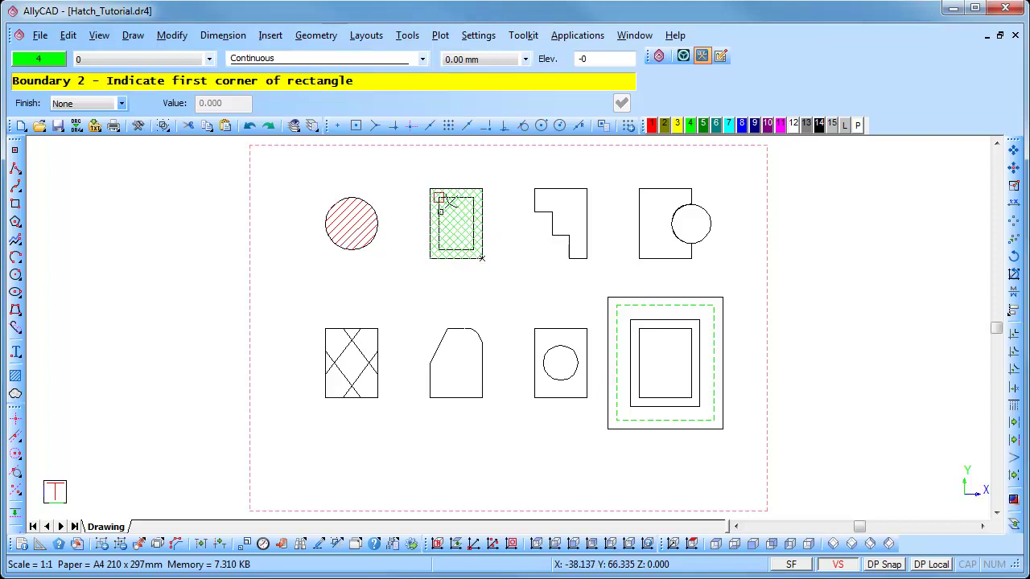
left_click(438, 196)
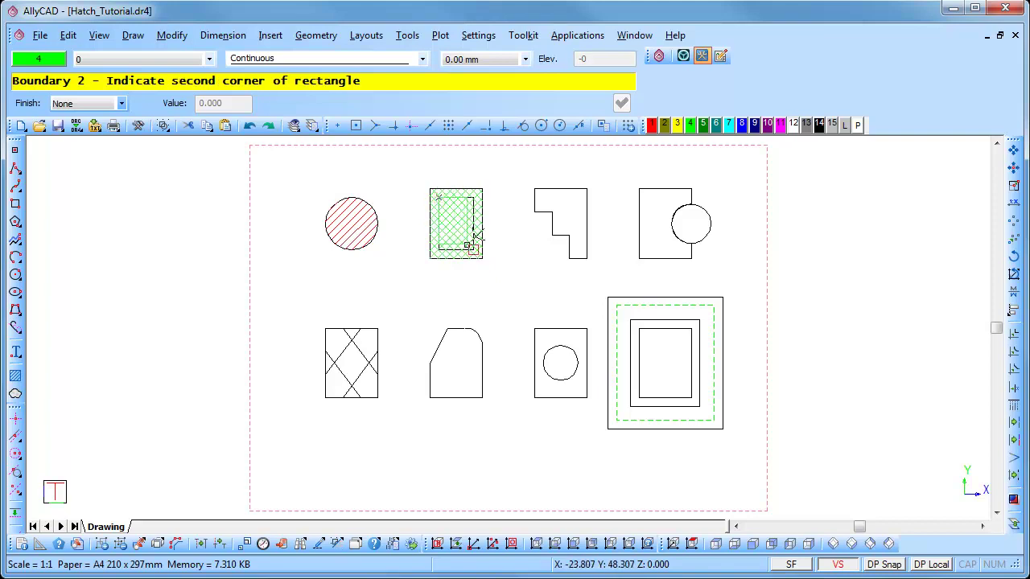
left_click(473, 249)
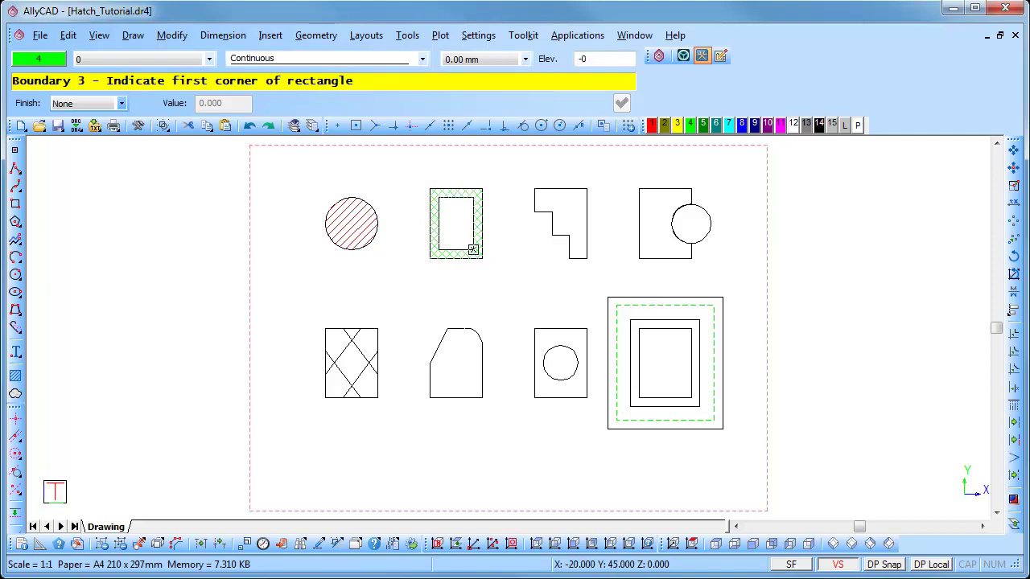
right_click(473, 250)
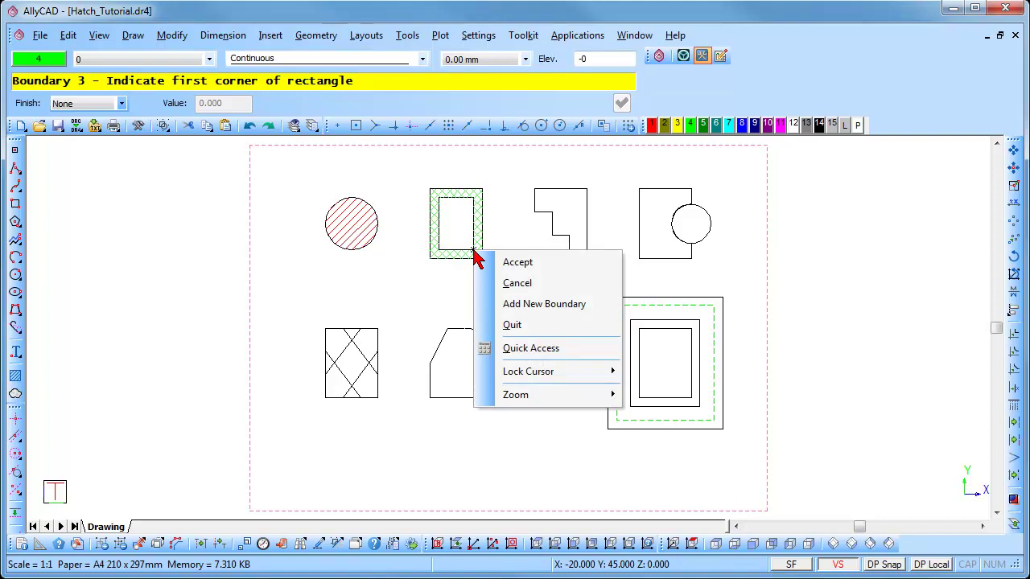
left_click(498, 261)
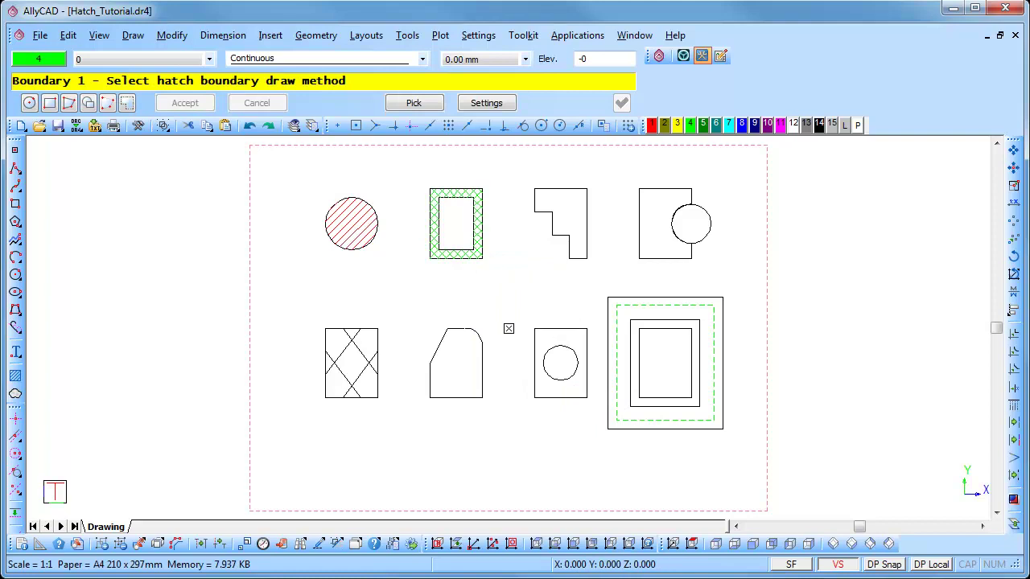
Change the hatch settings to the BRASS pattern in blue pen 8.
left_click(500, 108)
left_click(501, 241)
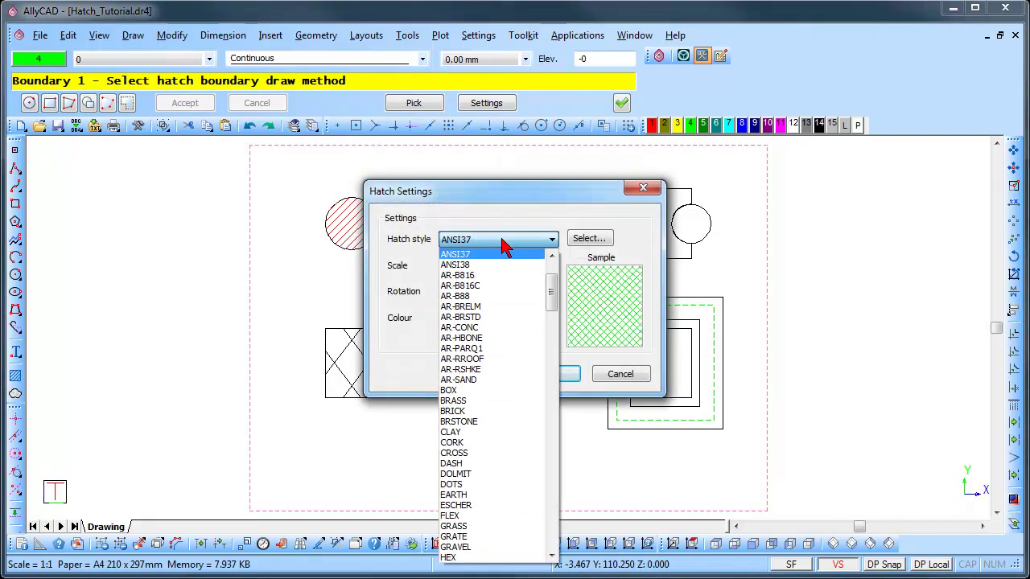
left_click(476, 401)
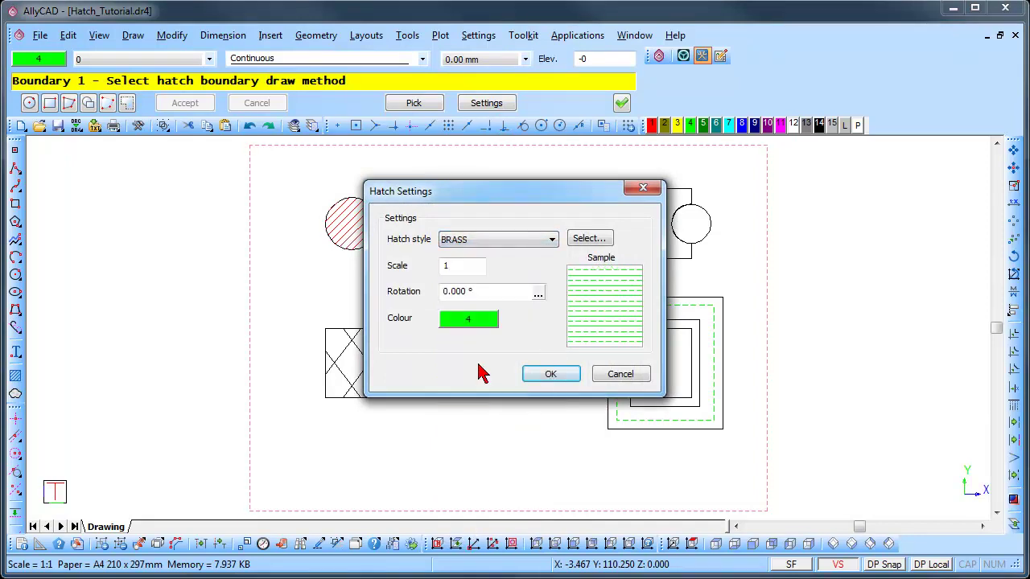
left_click(471, 321)
left_click(493, 173)
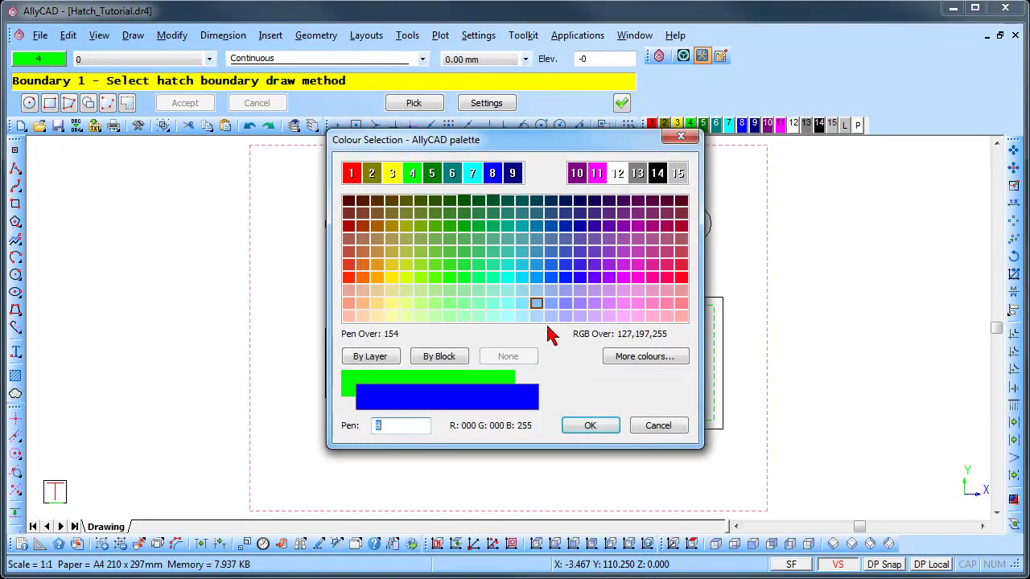
left_click(593, 425)
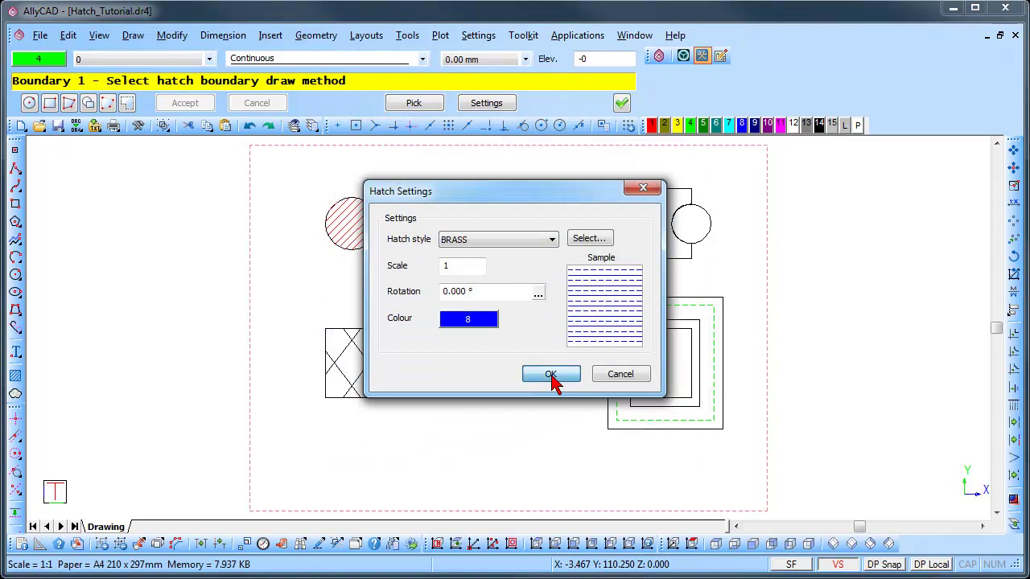
left_click(551, 377)
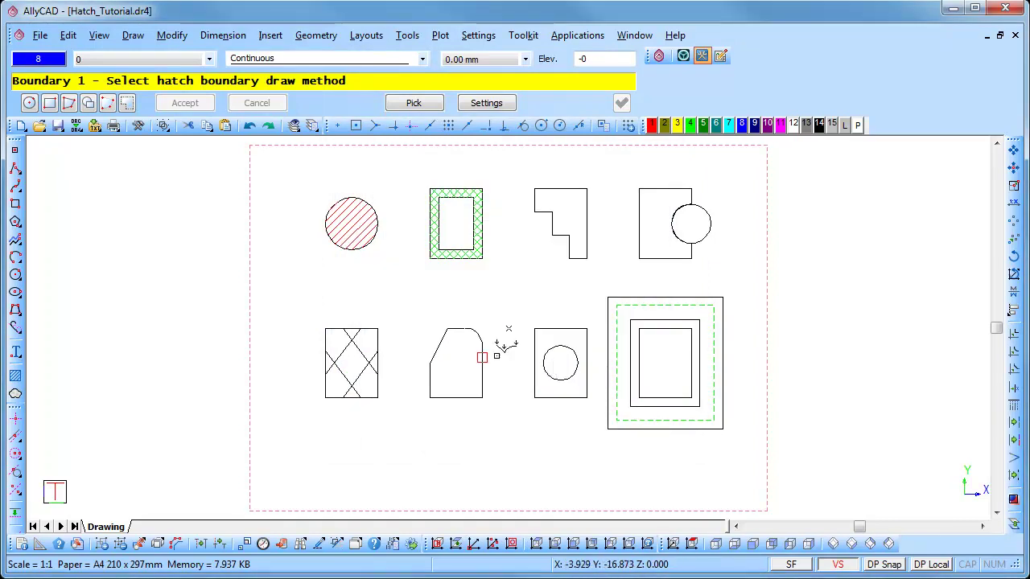
Trace the notched L-shape corner by corner as a polygon boundary and accept the blue hatch.
left_click(70, 103)
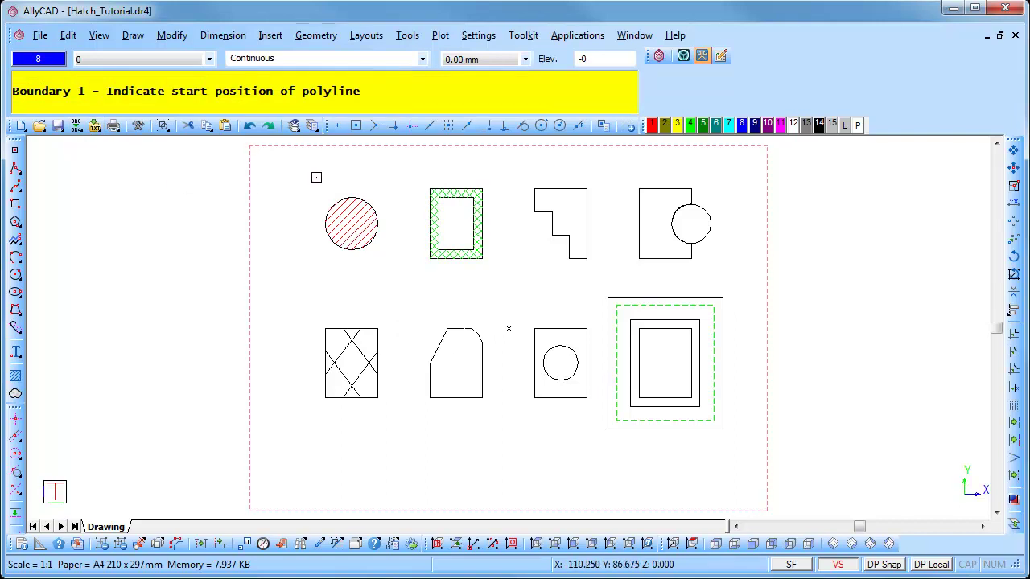
left_click(535, 189)
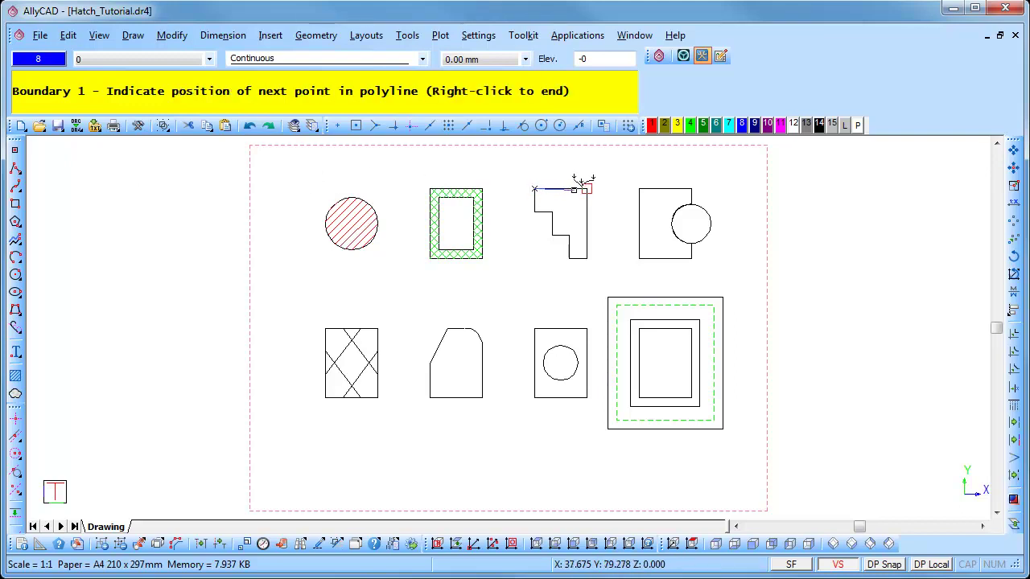
left_click(587, 189)
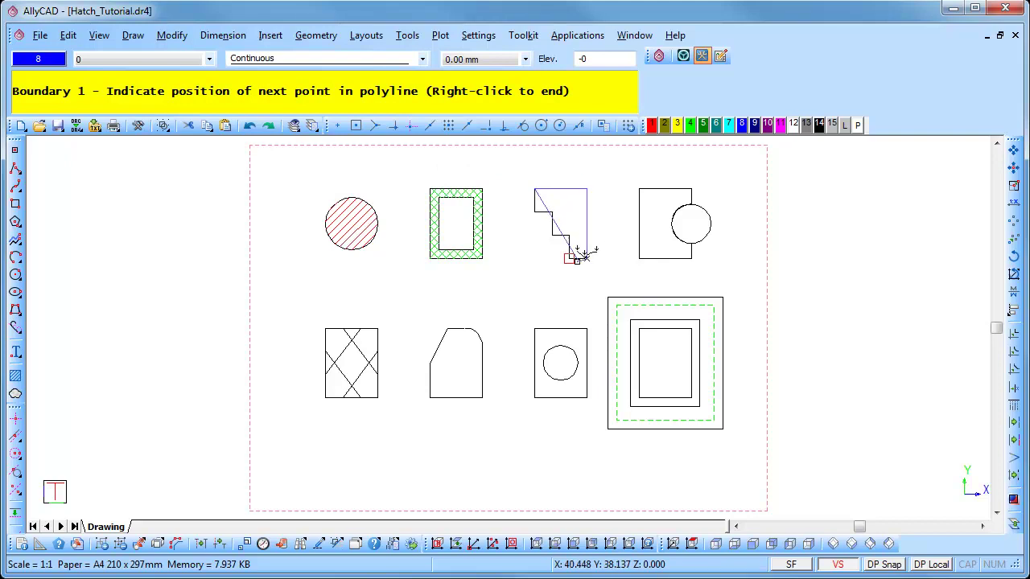
left_click(571, 258)
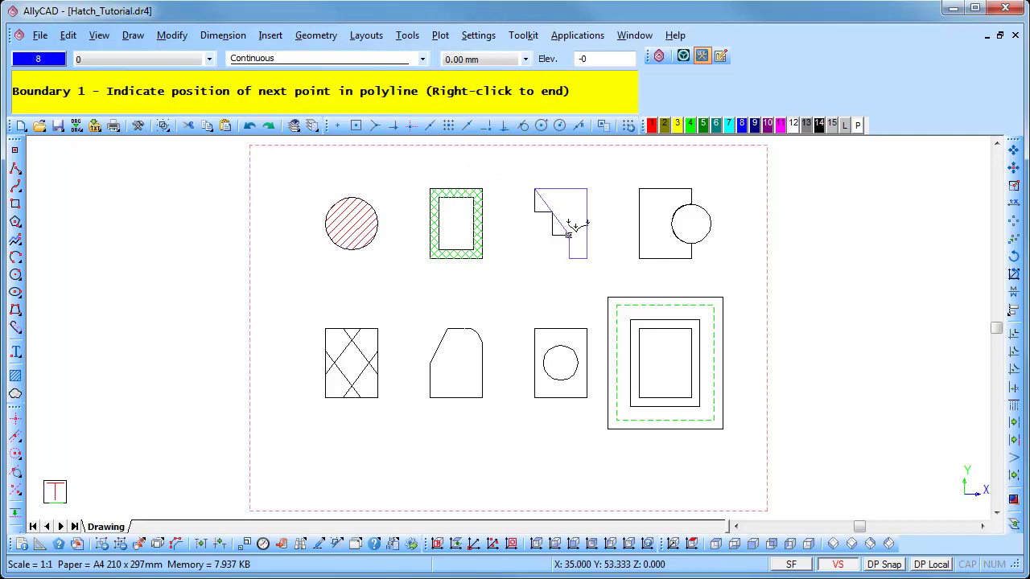
left_click(569, 235)
left_click(552, 236)
left_click(552, 211)
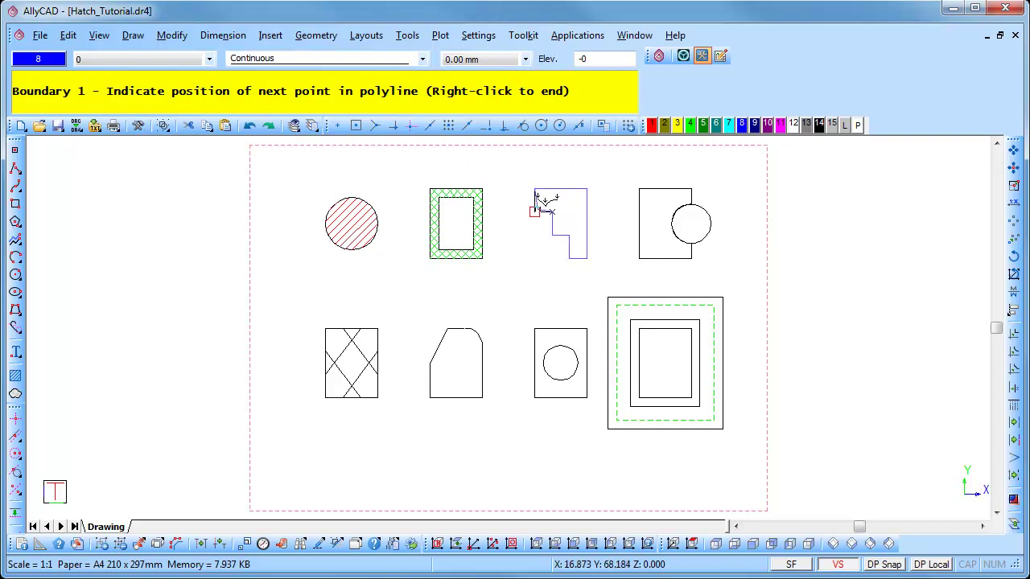
left_click(534, 210)
right_click(513, 198)
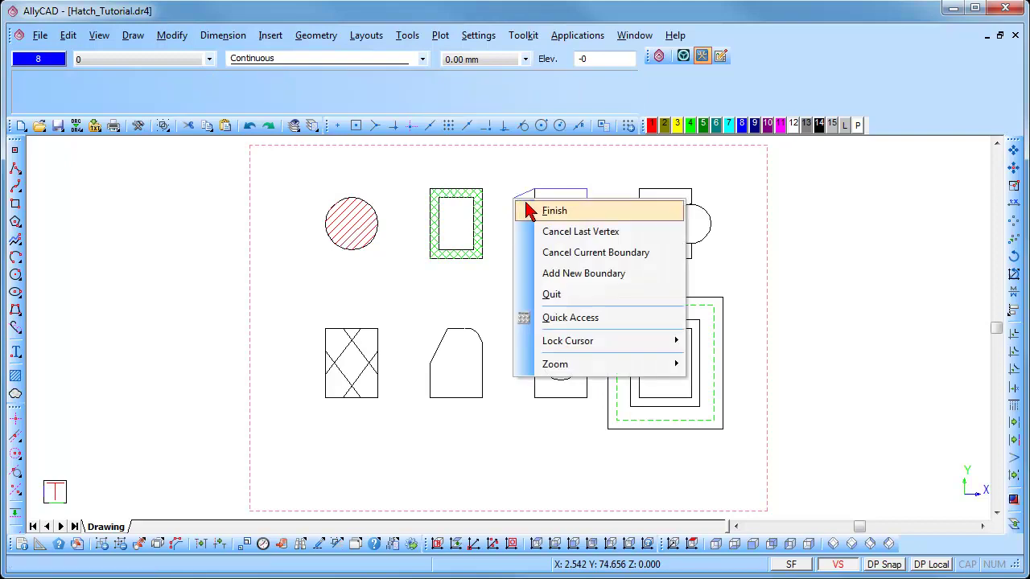
left_click(553, 210)
right_click(519, 212)
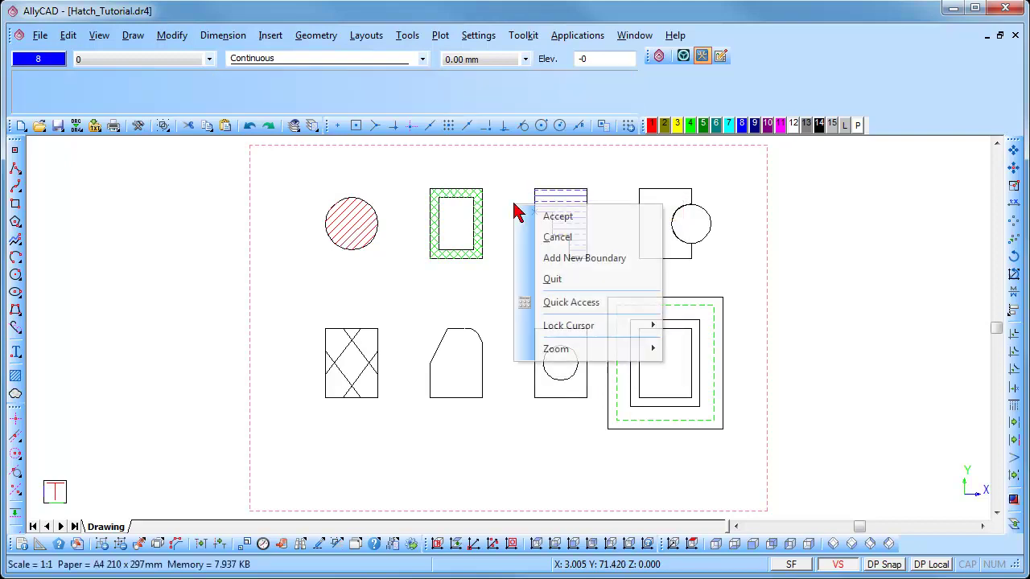
left_click(555, 217)
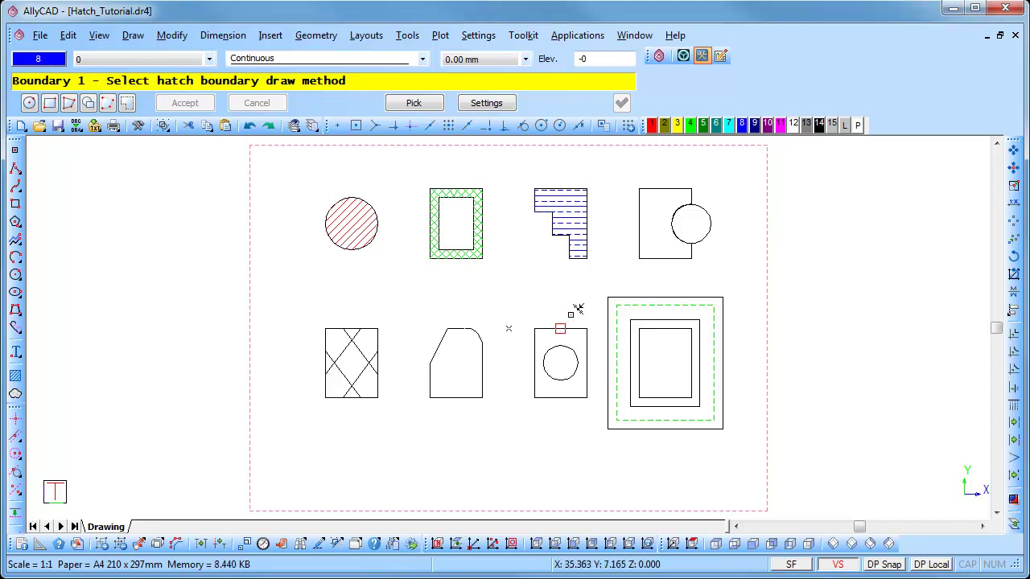
Start a new hatch set to the INSUL pattern in cyan pen 7.
left_click(689, 259)
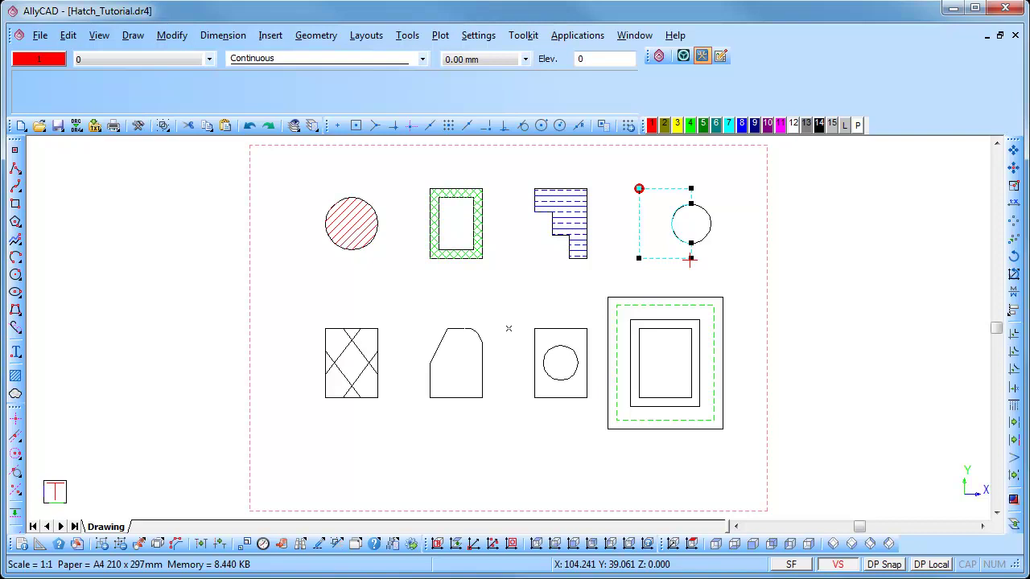
key("Escape")
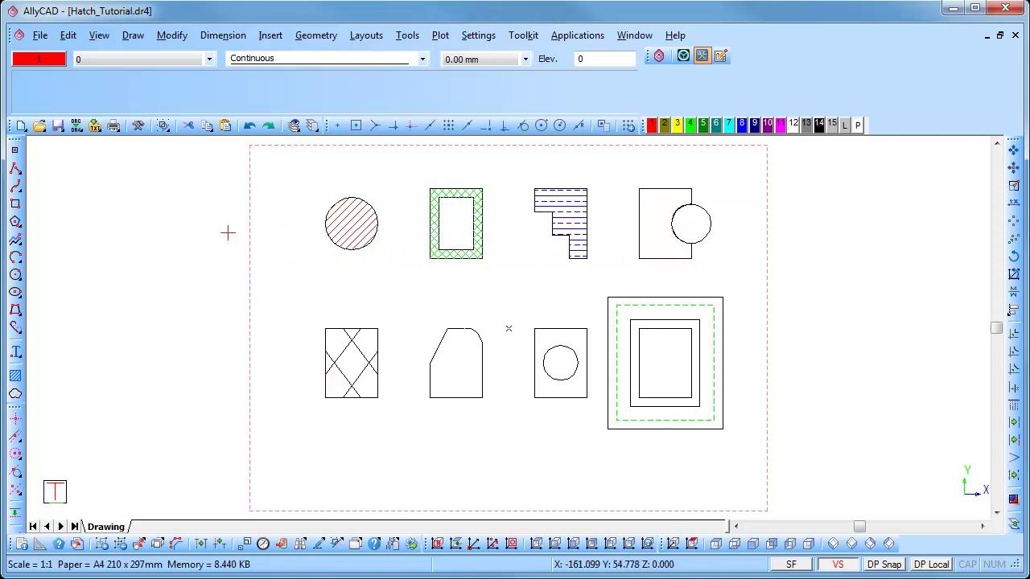
left_click(137, 35)
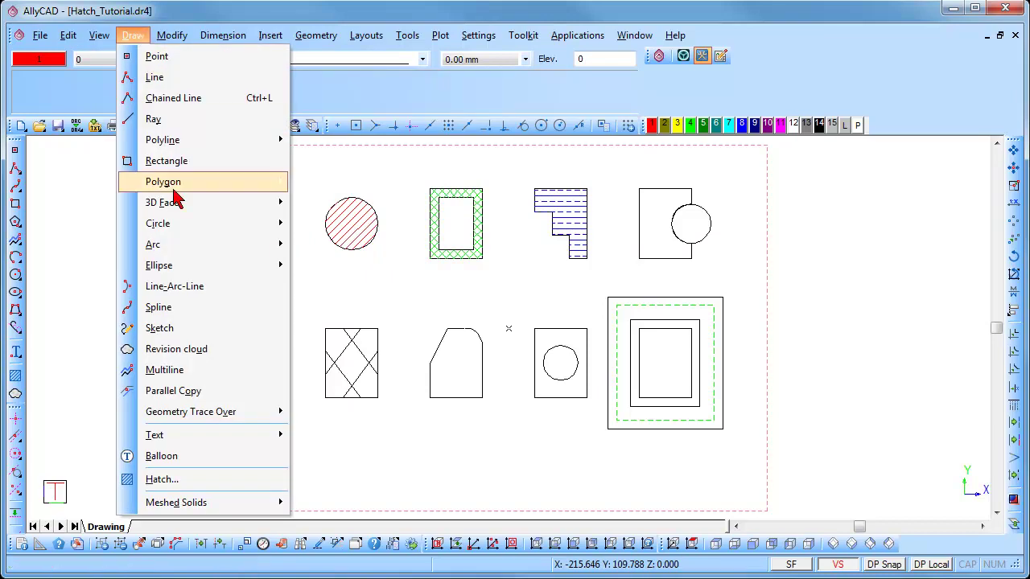
left_click(222, 479)
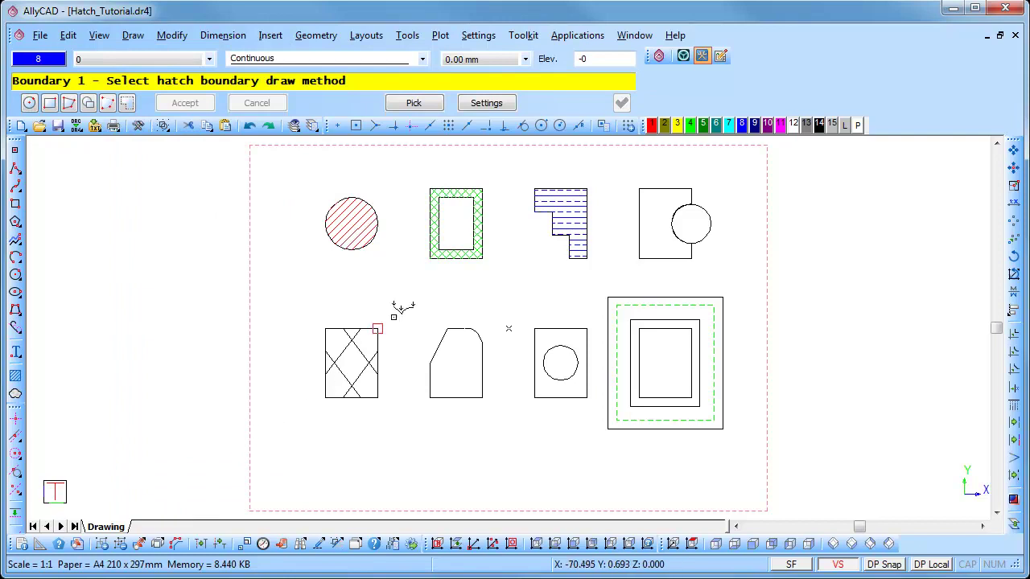
left_click(494, 104)
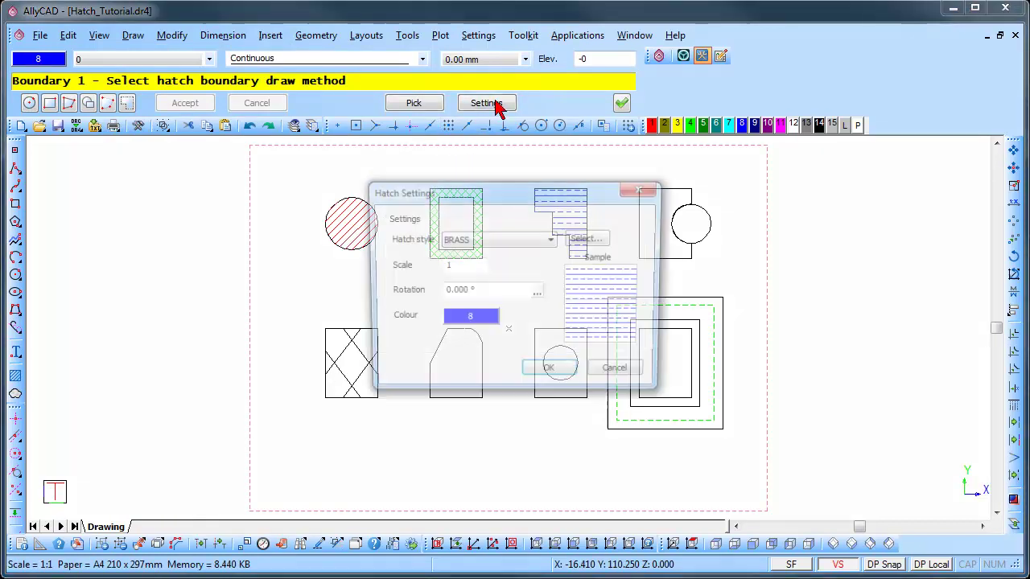
left_click(508, 245)
left_click(485, 449)
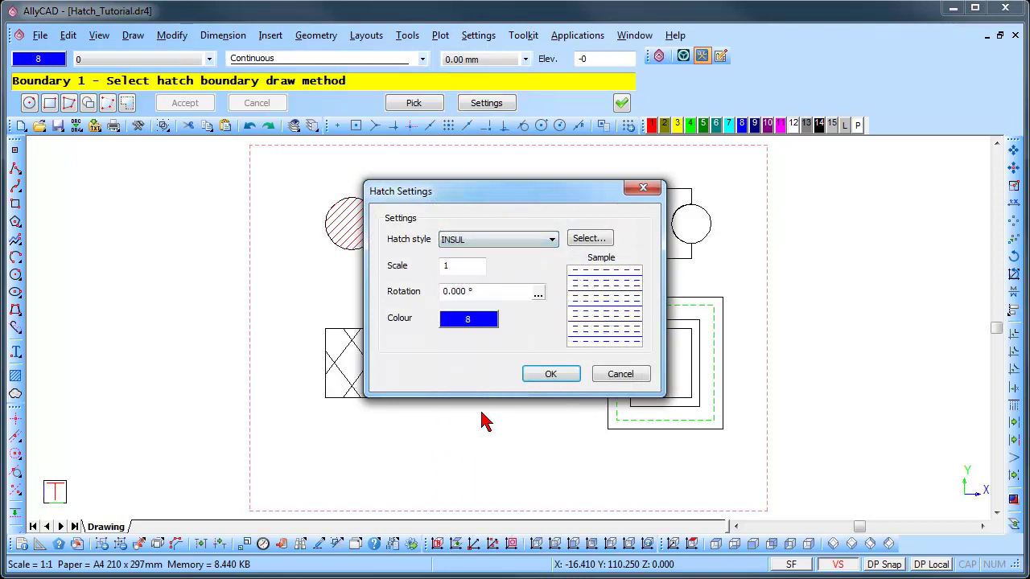
left_click(483, 333)
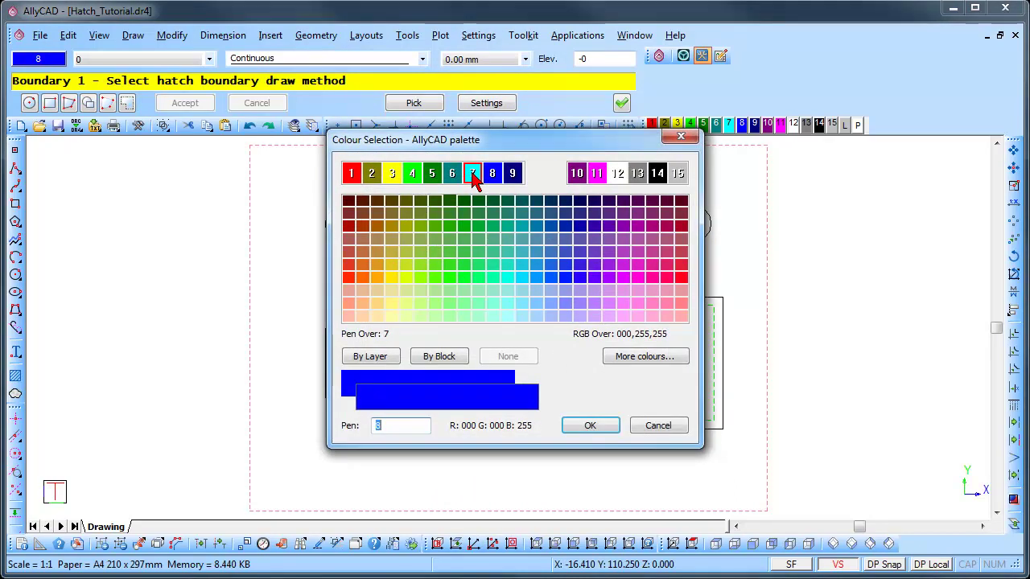
left_click(472, 175)
left_click(581, 428)
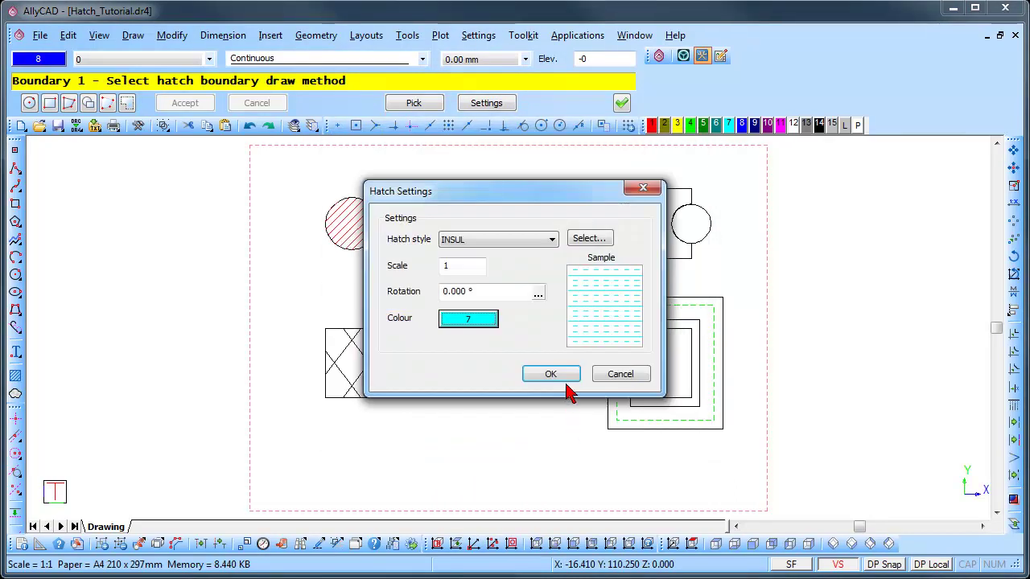
left_click(563, 378)
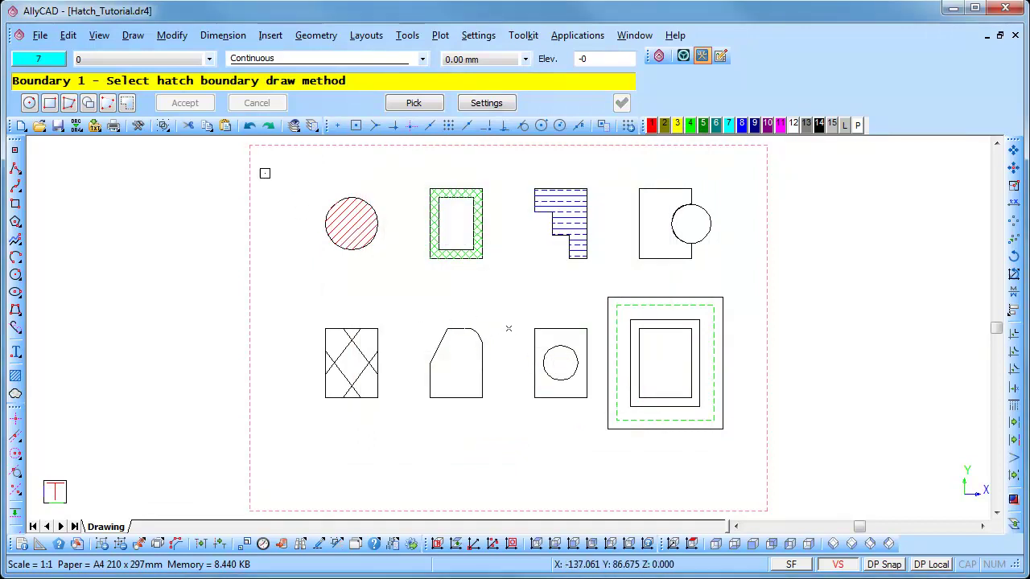
Hatch the rectangle behind the circle using the shape as an entity boundary, then end hatching.
left_click(88, 103)
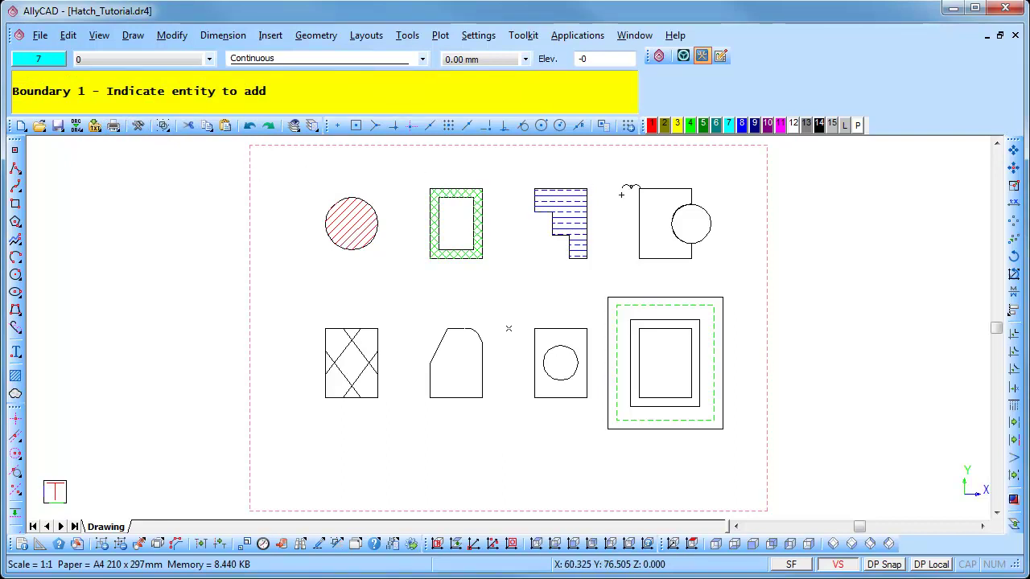
left_click(650, 195)
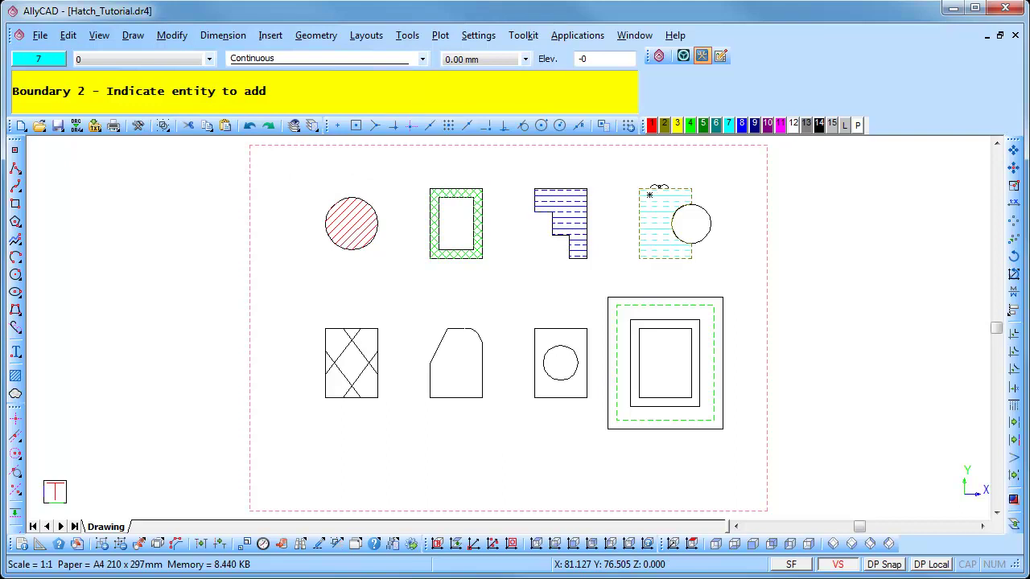
right_click(649, 195)
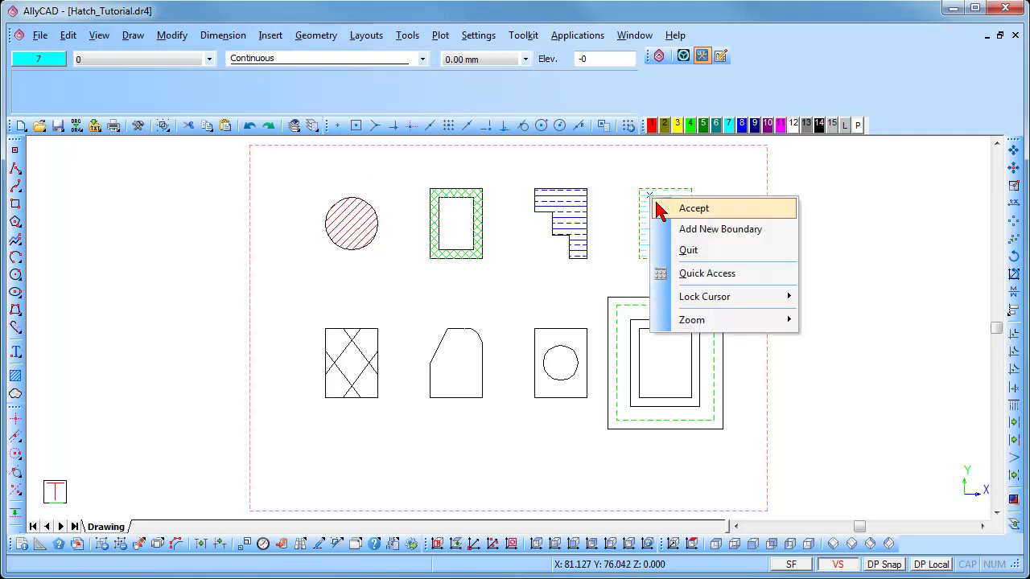
left_click(660, 210)
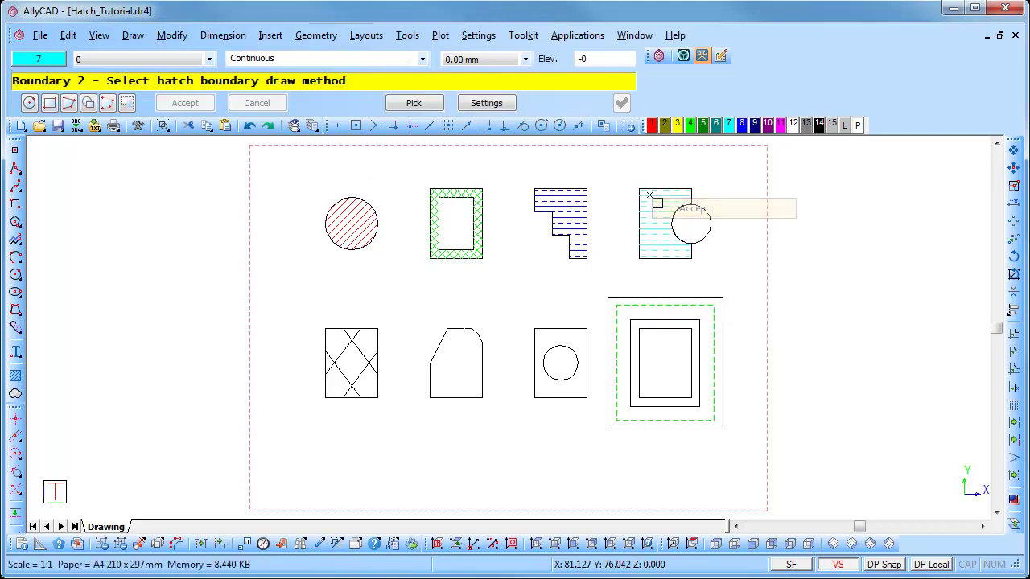
right_click(657, 204)
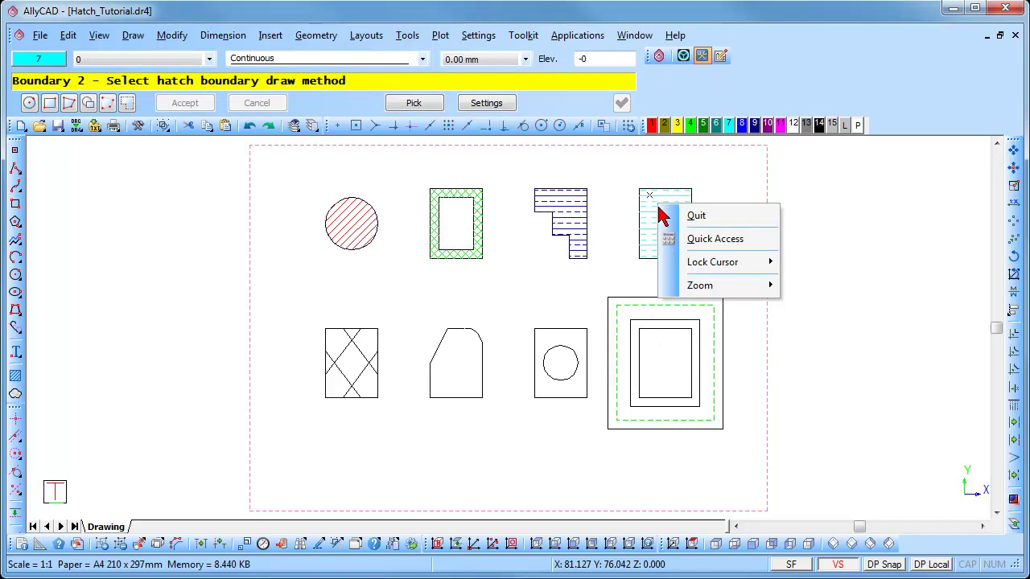
left_click(667, 214)
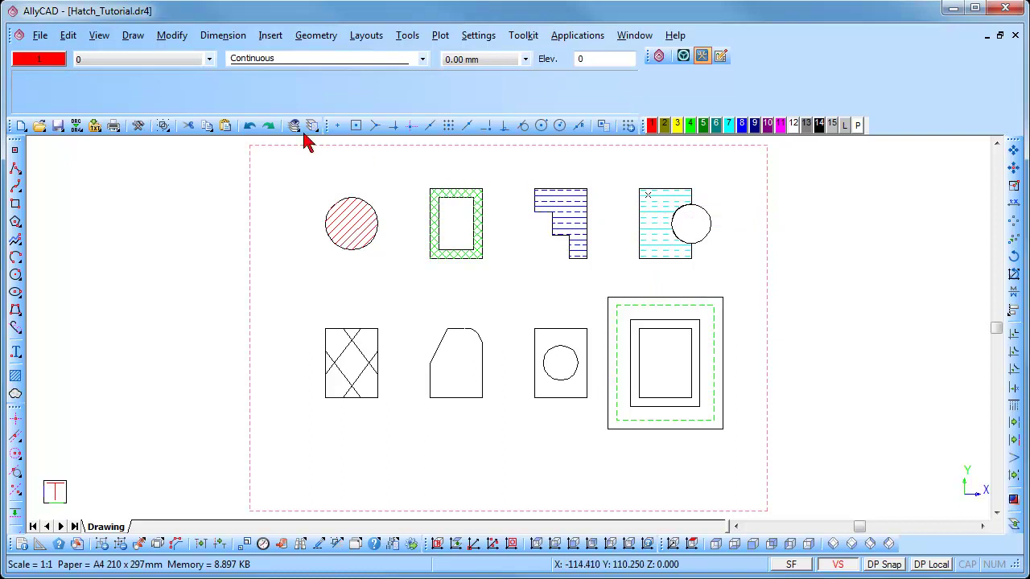
Start a new hatch copying the attributes of the existing green crosshatch.
left_click(135, 39)
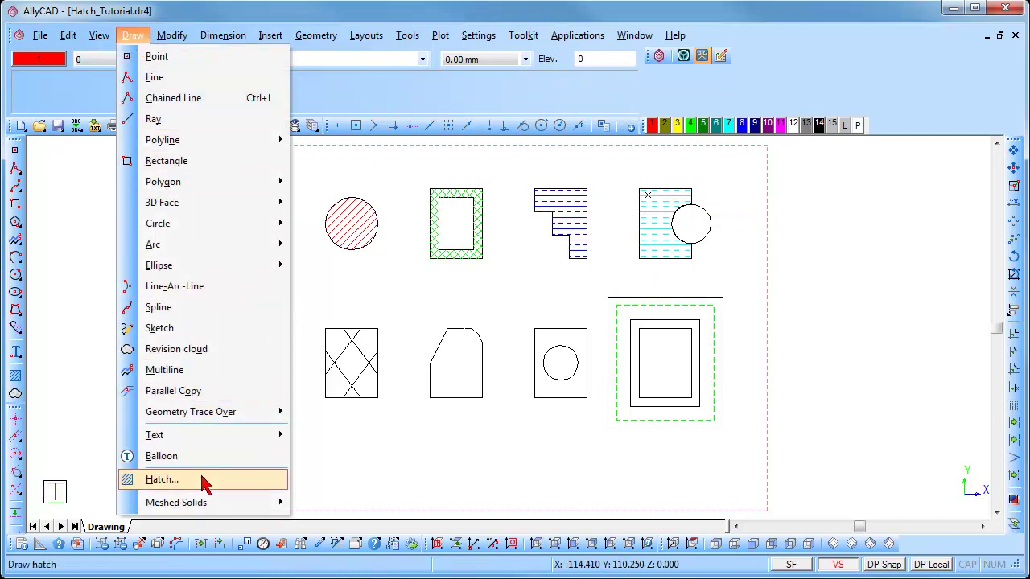
left_click(162, 479)
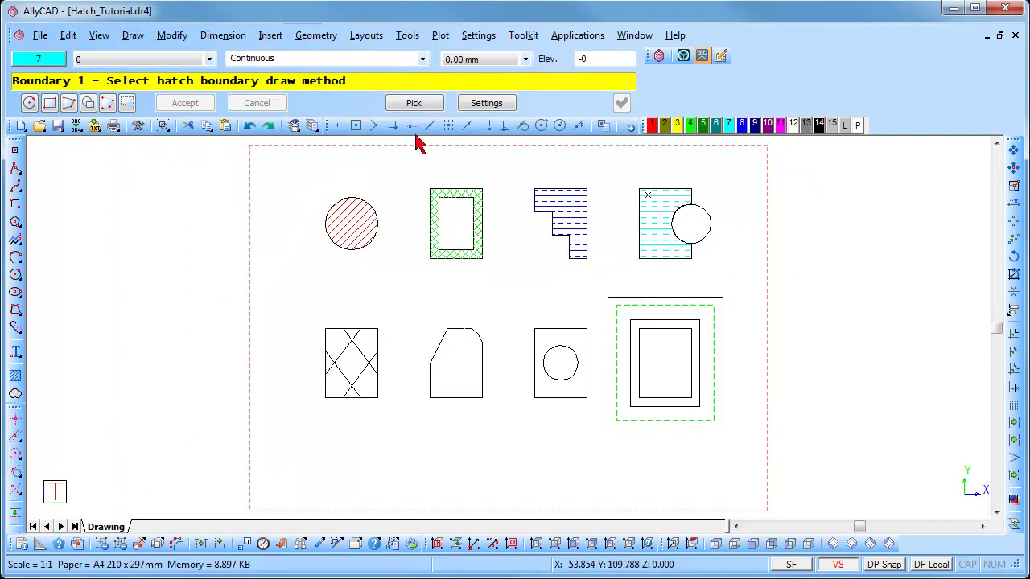
left_click(419, 107)
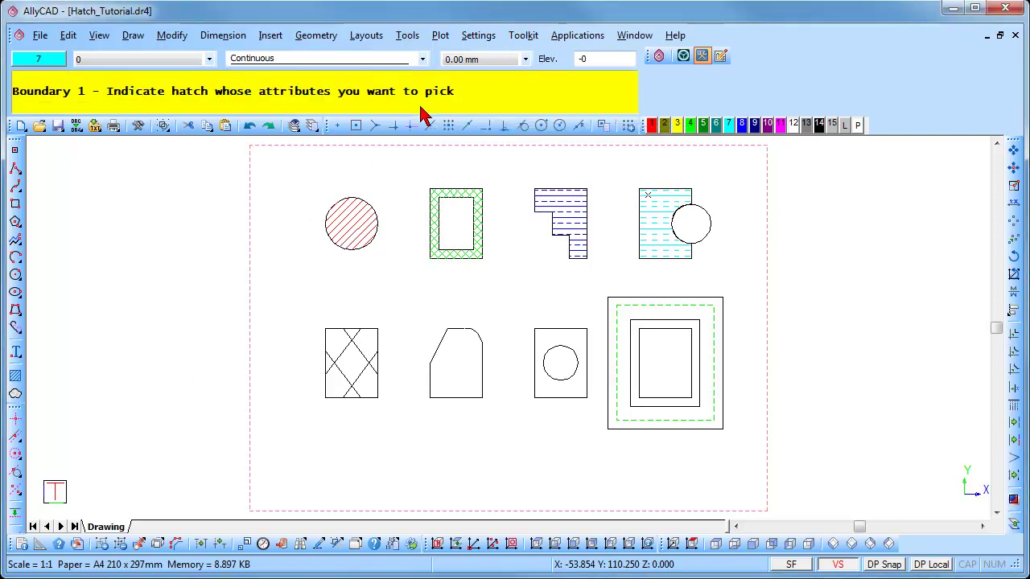
left_click(435, 225)
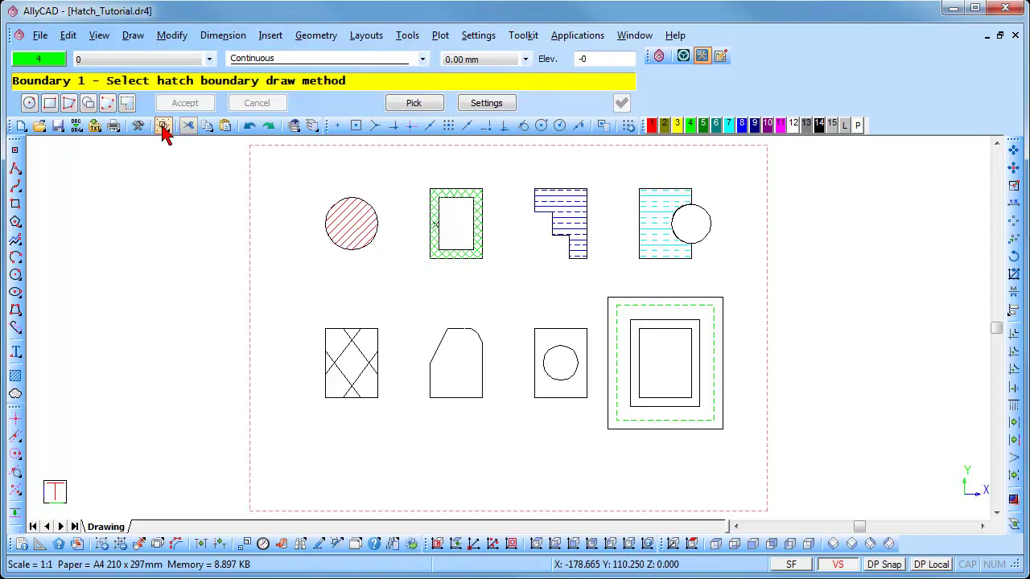
Hatch the overlapping circle by selecting it as the boundary, then end the command.
left_click(89, 104)
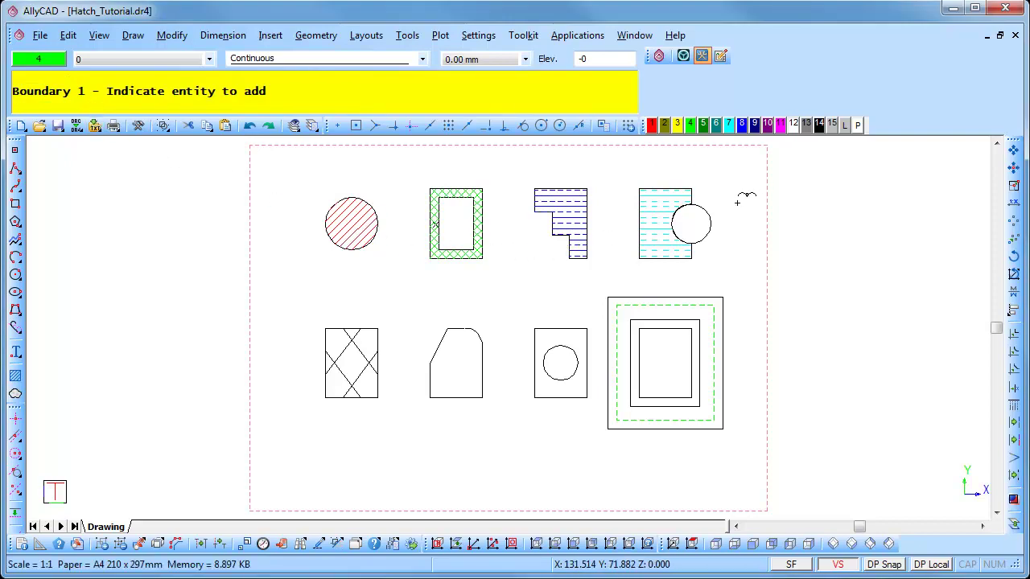
left_click(705, 219)
right_click(705, 219)
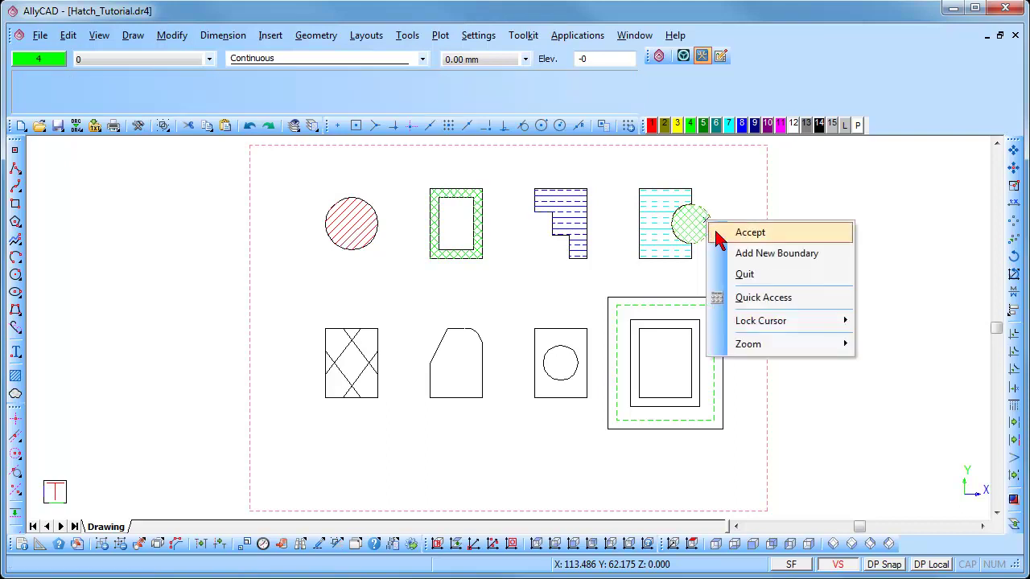
left_click(716, 231)
right_click(718, 239)
left_click(734, 240)
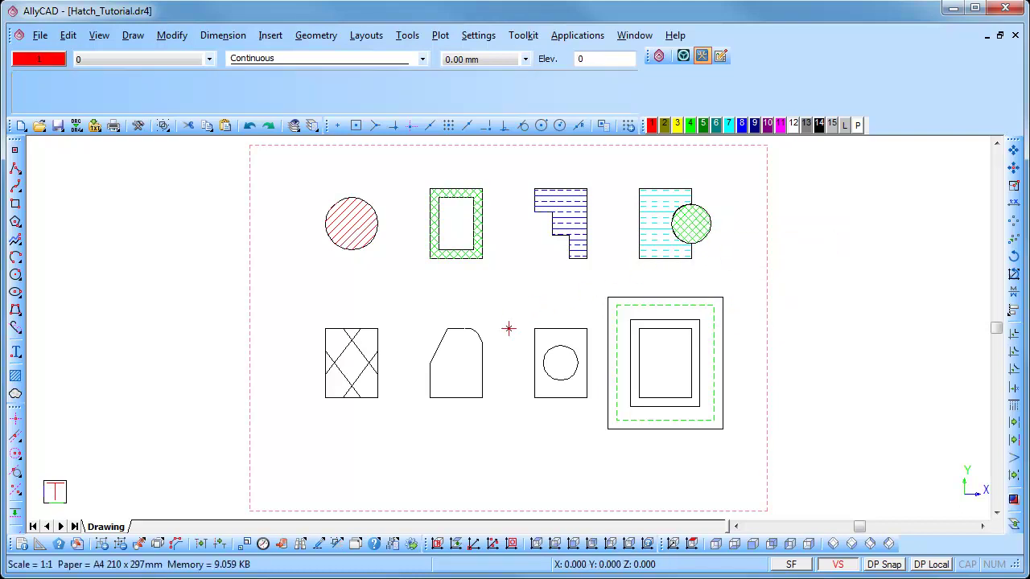
Start a new hatch with SOLID style in olive pen 2, using element-by-element boundaries.
left_click(135, 37)
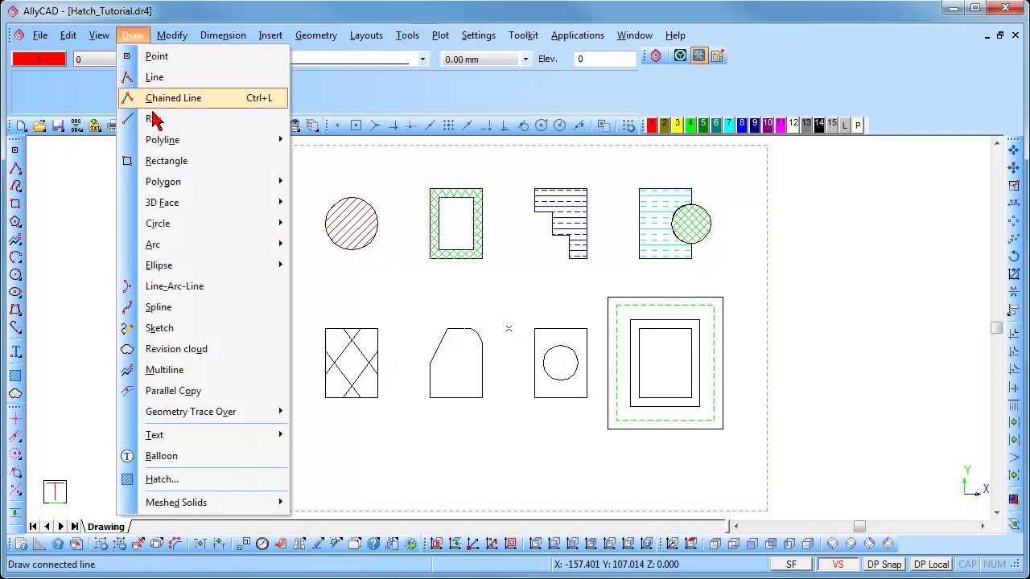
left_click(214, 480)
left_click(487, 104)
left_click(486, 242)
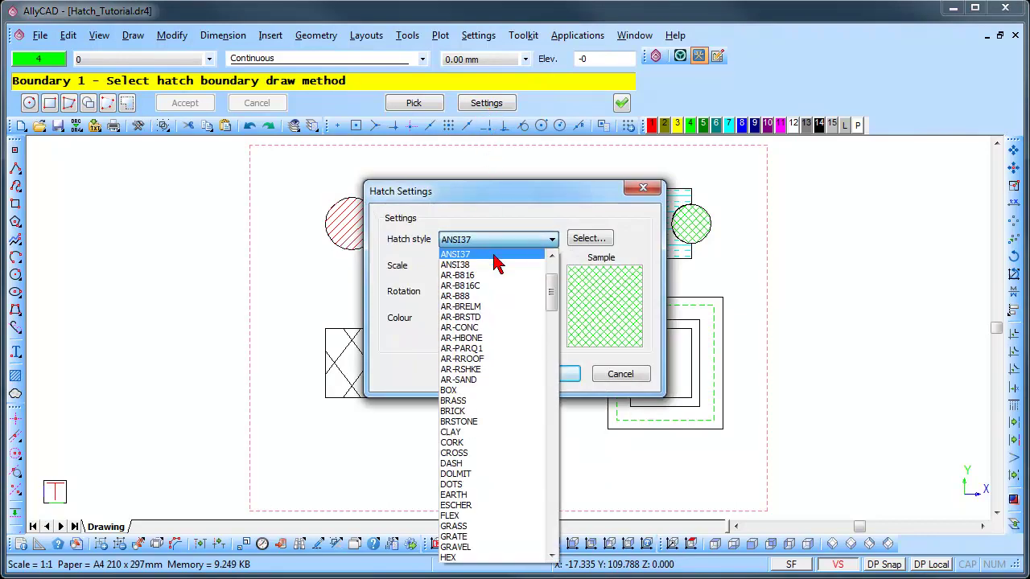
left_click(491, 253)
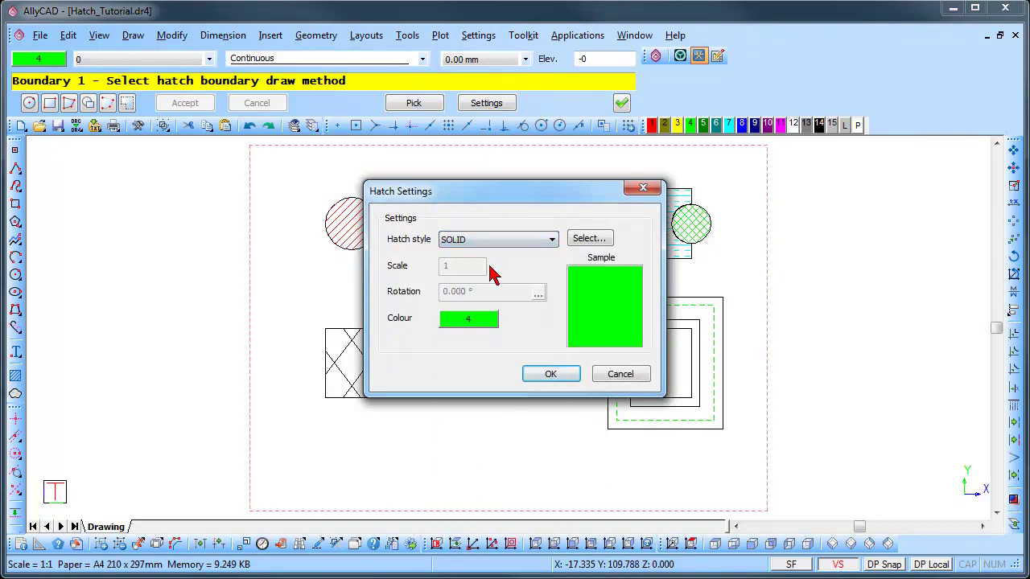
left_click(483, 322)
left_click(372, 175)
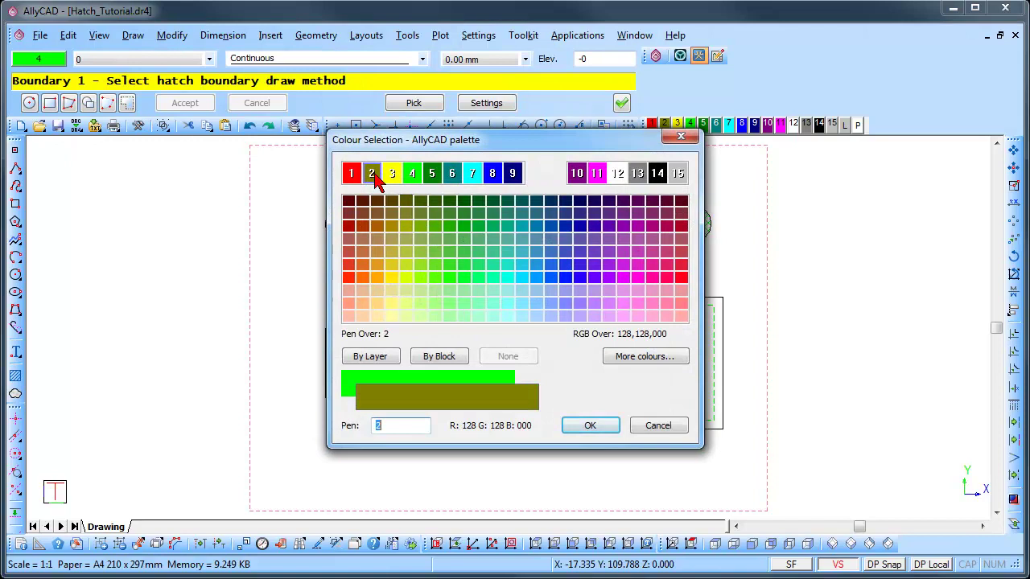
left_click(590, 426)
left_click(554, 373)
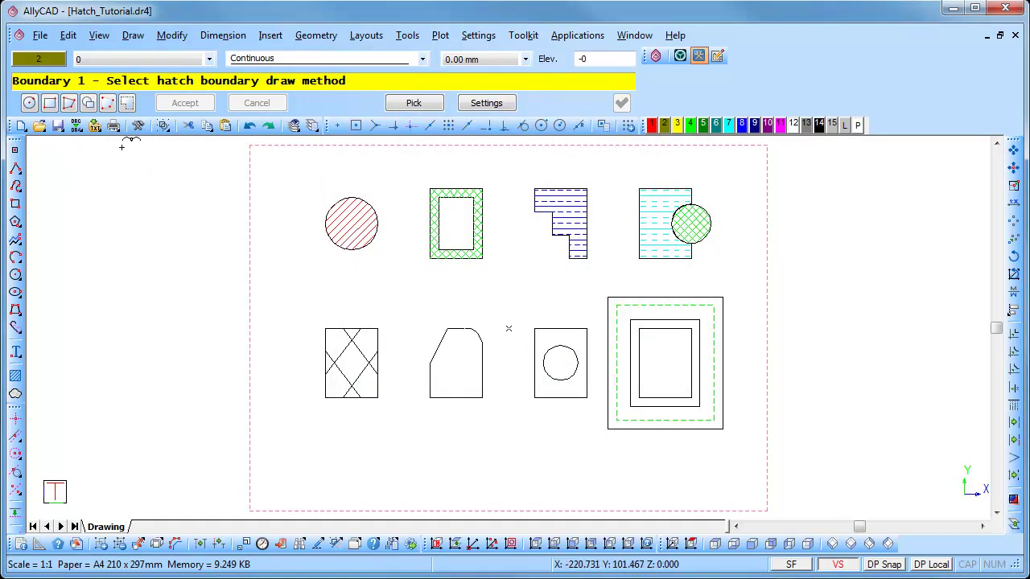
left_click(107, 103)
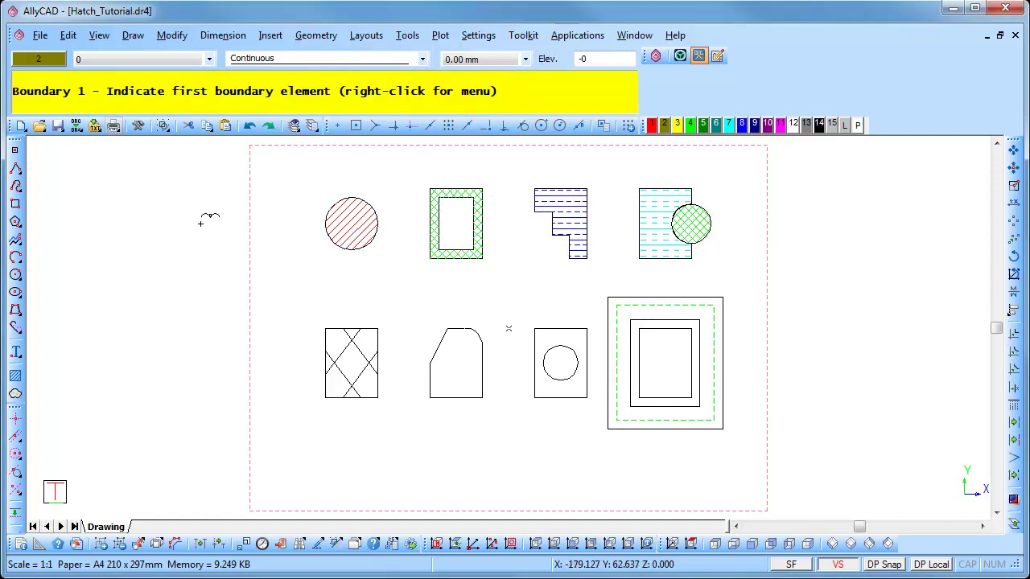
Pick the four diamond edges in the bottom-left rectangle, accept the olive fill, and end hatching.
left_click(341, 351)
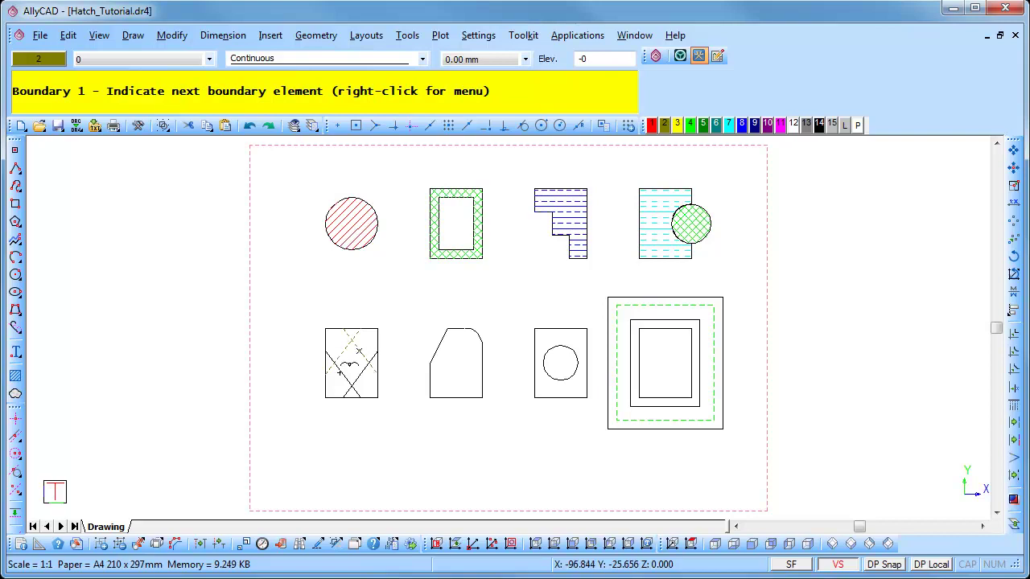
left_click(340, 371)
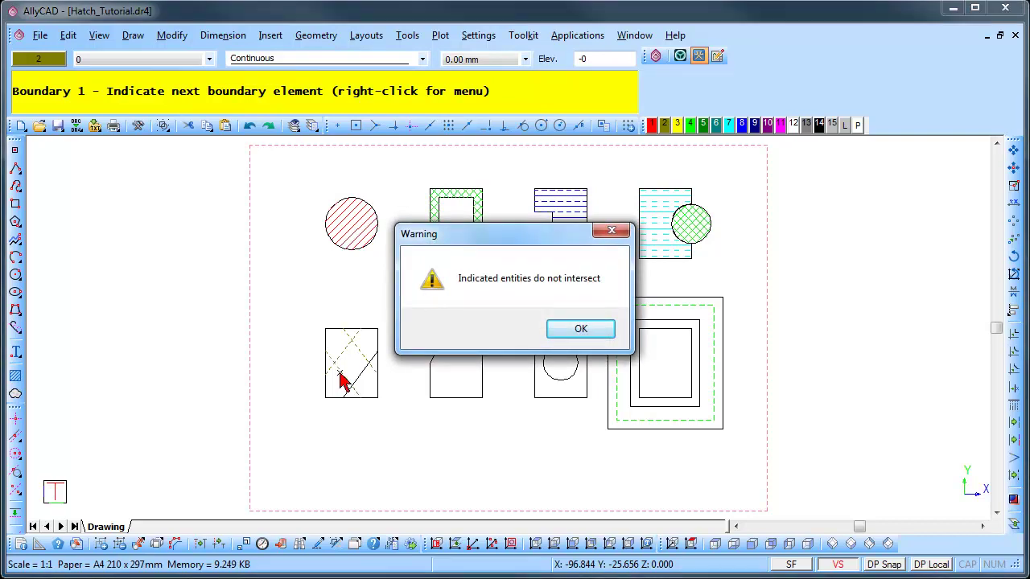
left_click(579, 329)
left_click(370, 360)
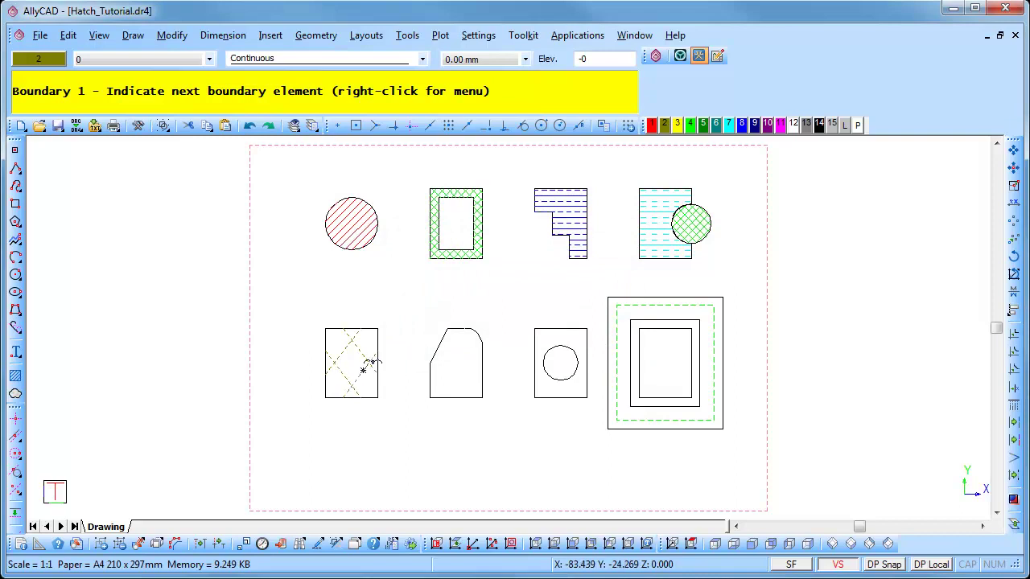
left_click(345, 373)
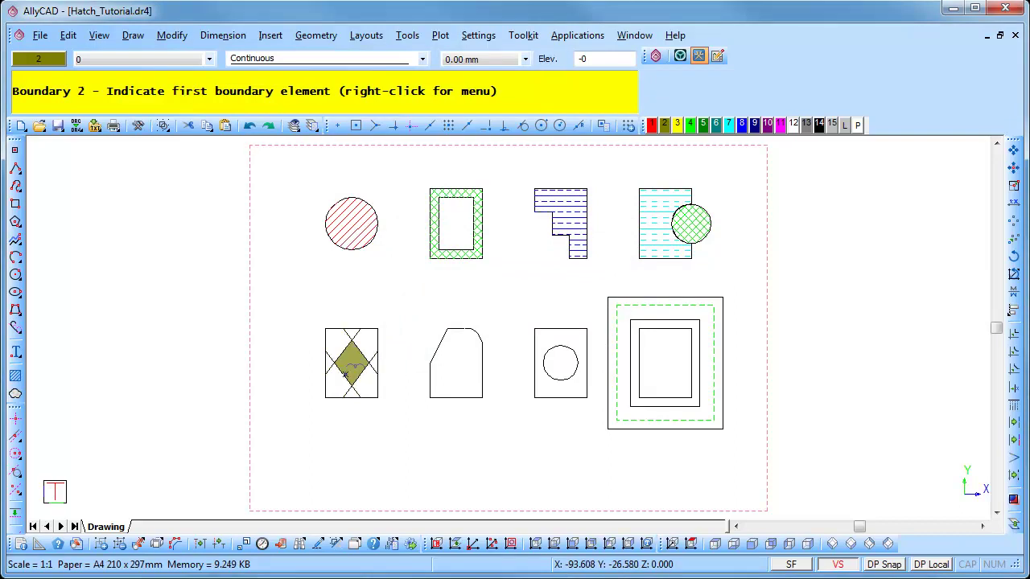
right_click(354, 362)
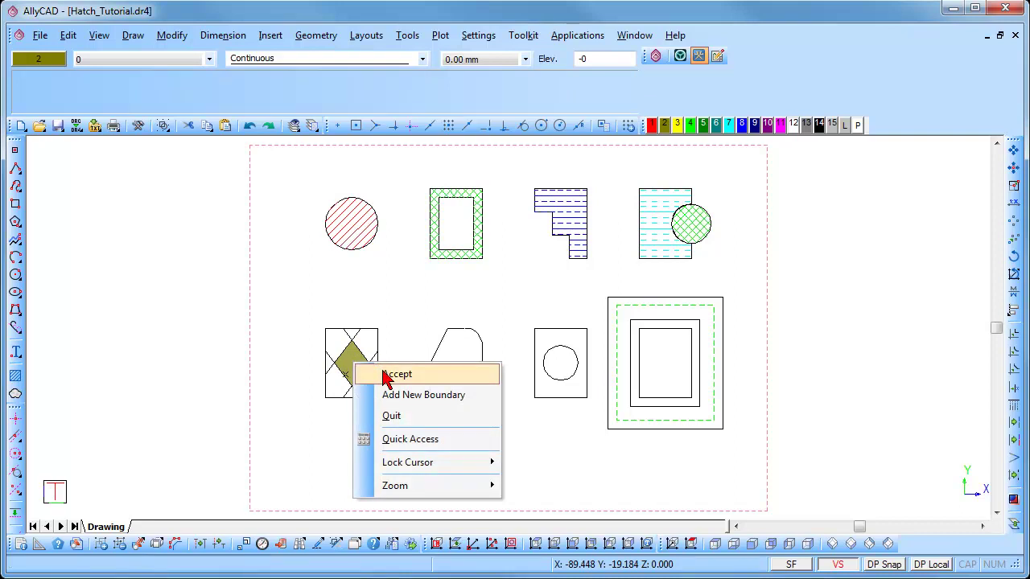
left_click(385, 374)
right_click(489, 328)
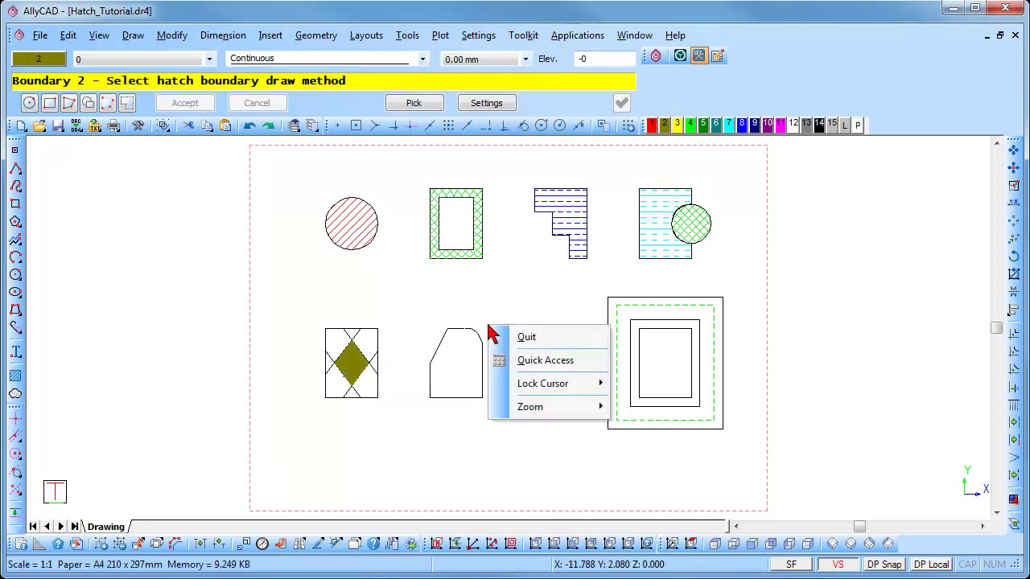
left_click(519, 337)
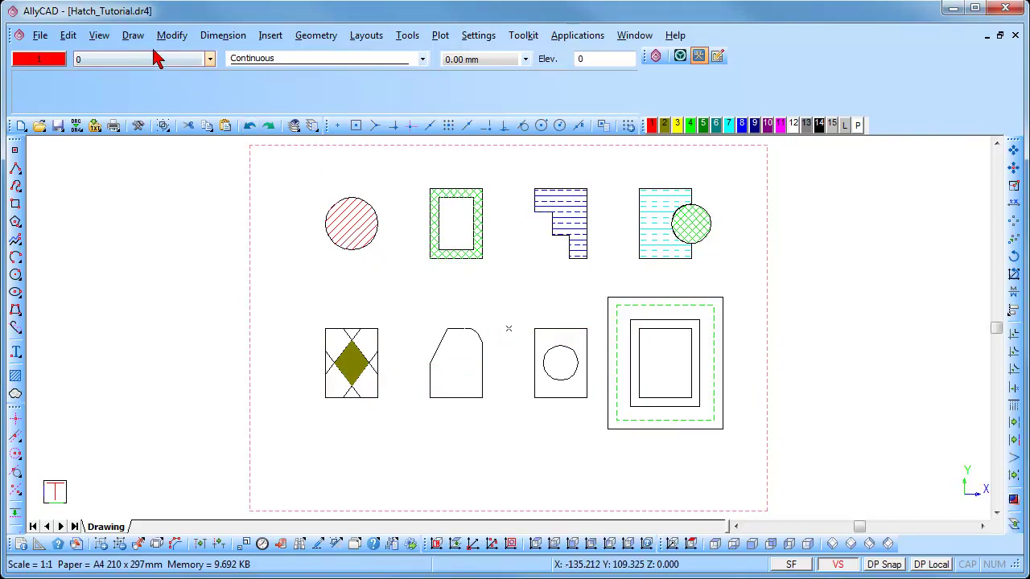
Start a new solid hatch with the colour changed to green pen 4.
left_click(133, 35)
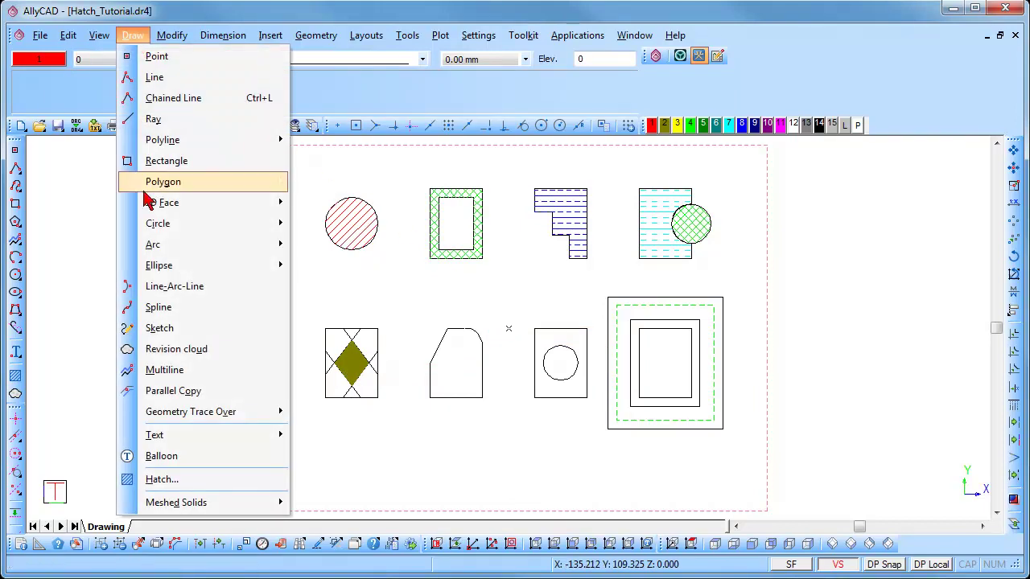
left_click(202, 480)
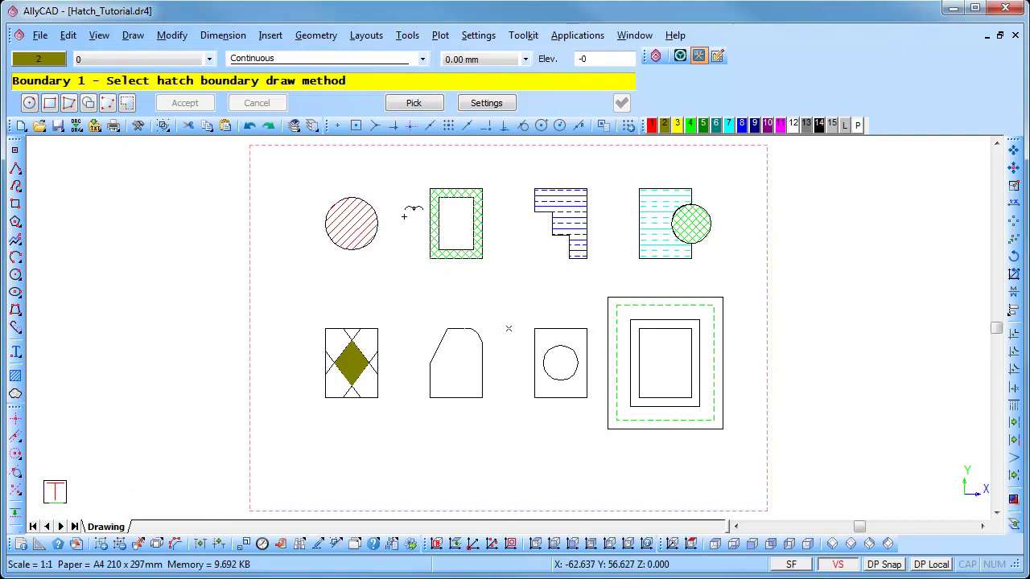
left_click(492, 104)
left_click(491, 322)
left_click(413, 177)
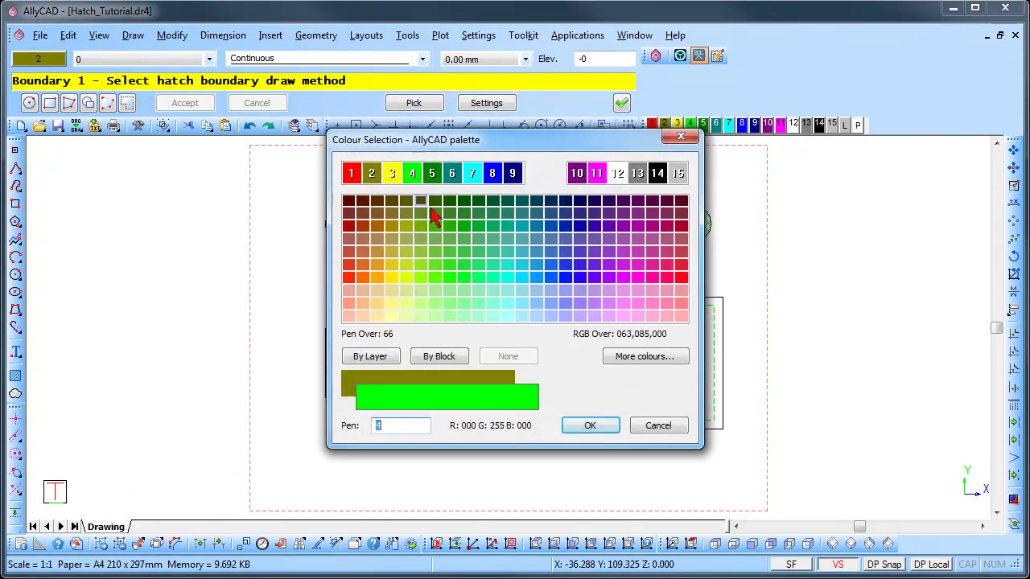
left_click(590, 425)
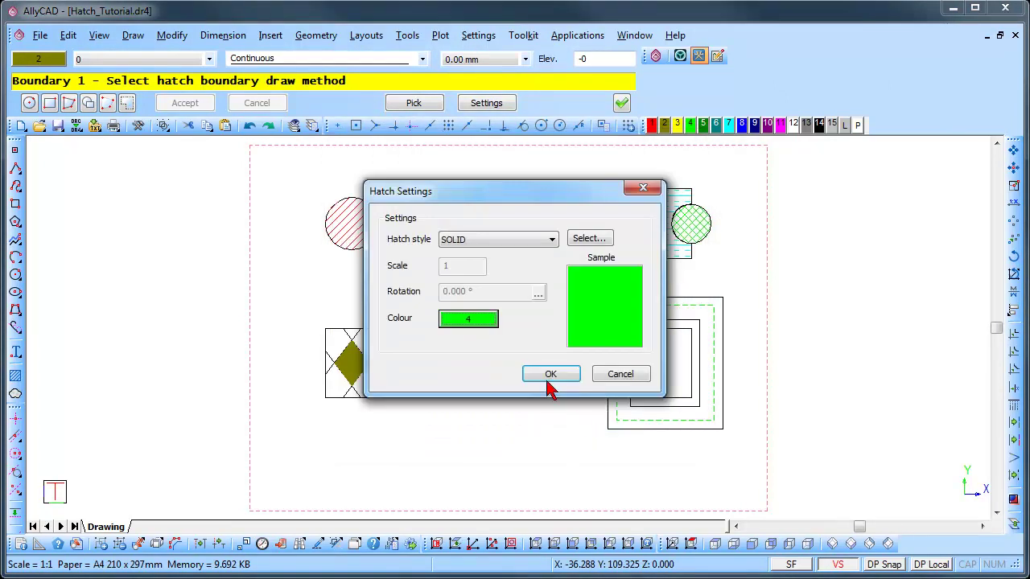
left_click(549, 372)
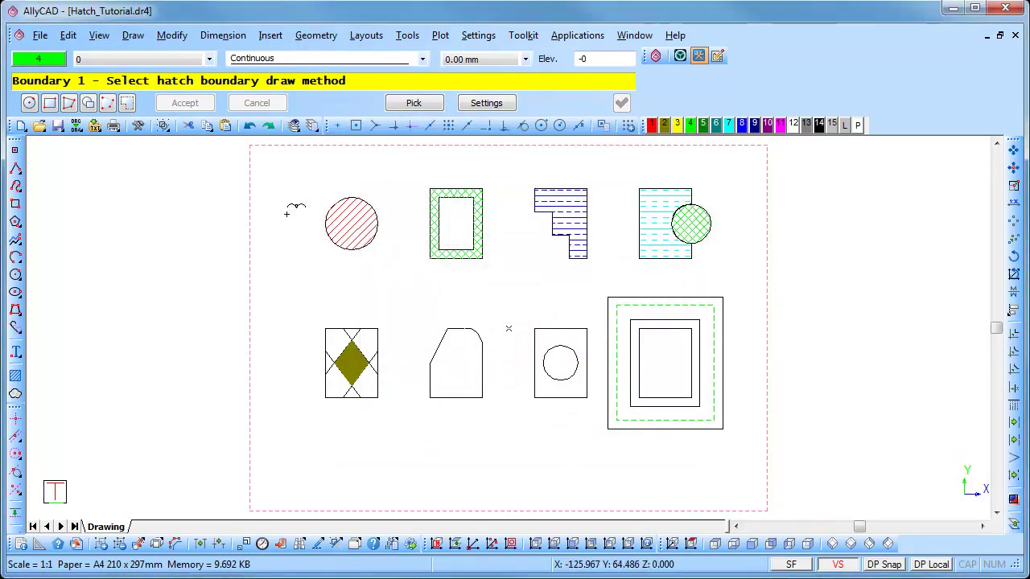
Fill the clipped-corner bottom-row shape by picking a point inside its perimeter.
left_click(128, 104)
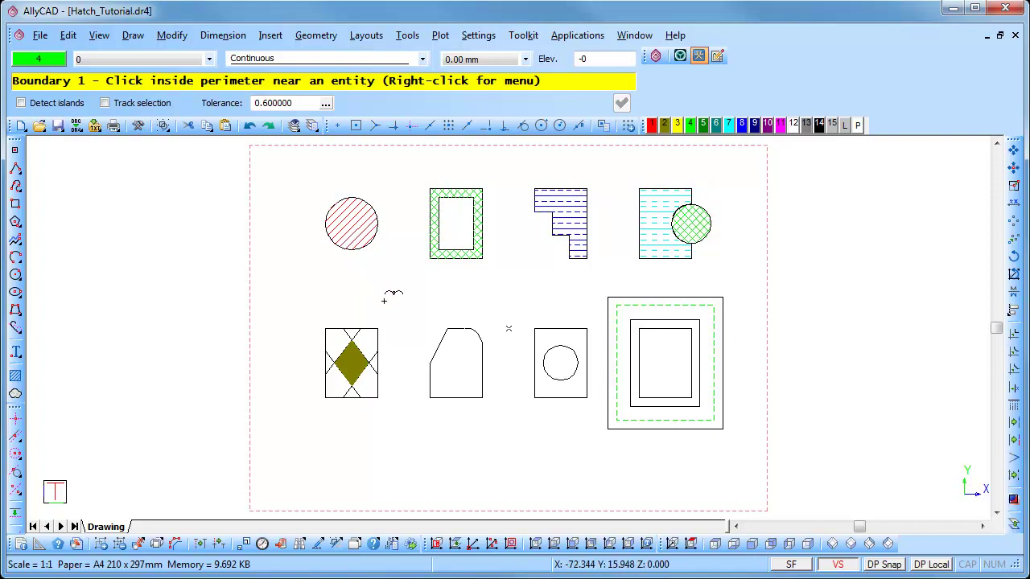
left_click(457, 333)
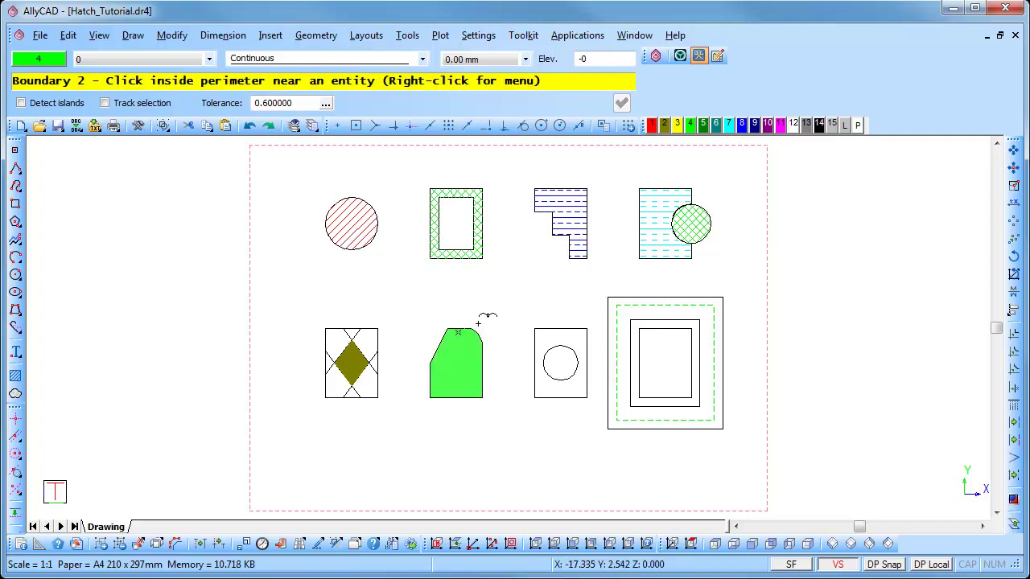
right_click(476, 325)
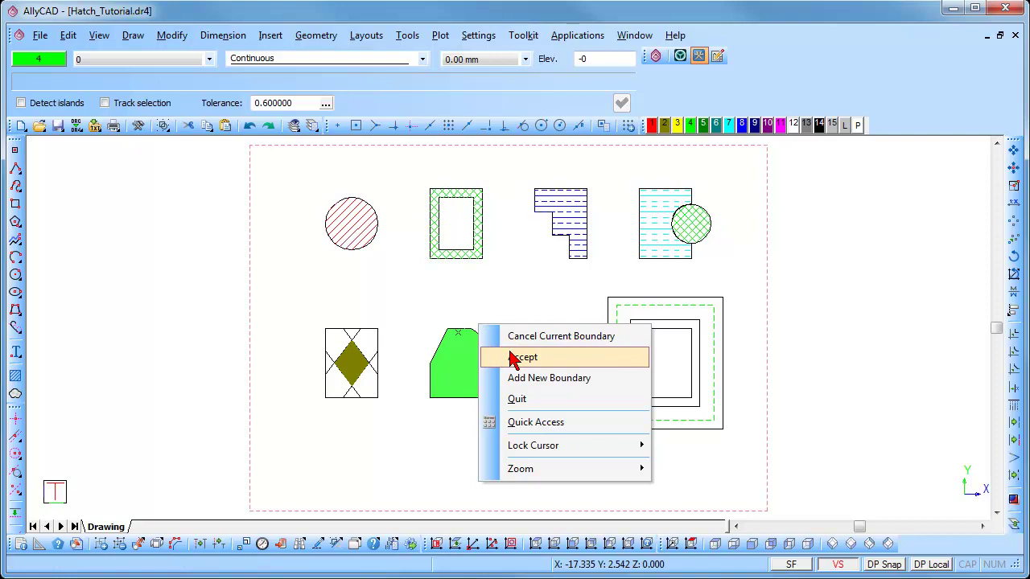